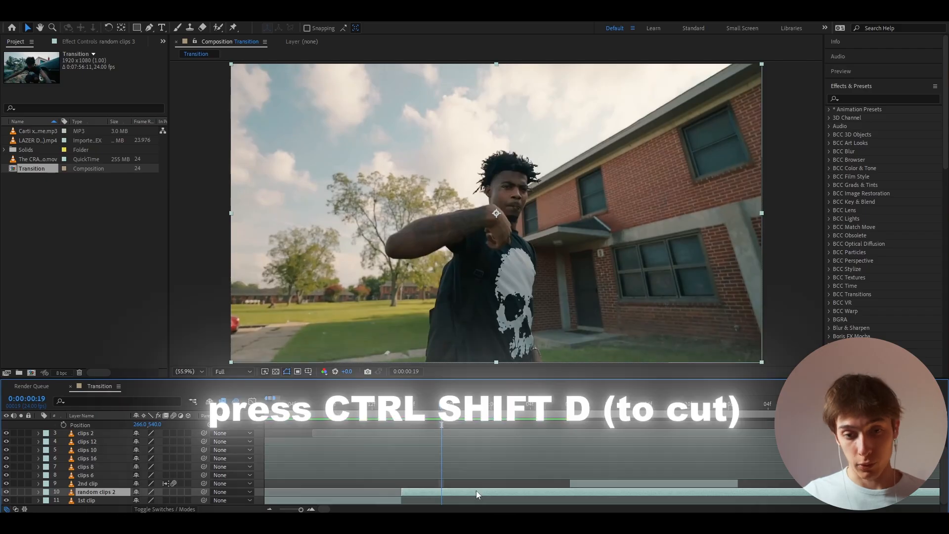
- Cut the random clips layer at 0:00:00:19, shift the remainder to a different shot, and delete the leftover piece before the cut
key("ctrl+shift+d")
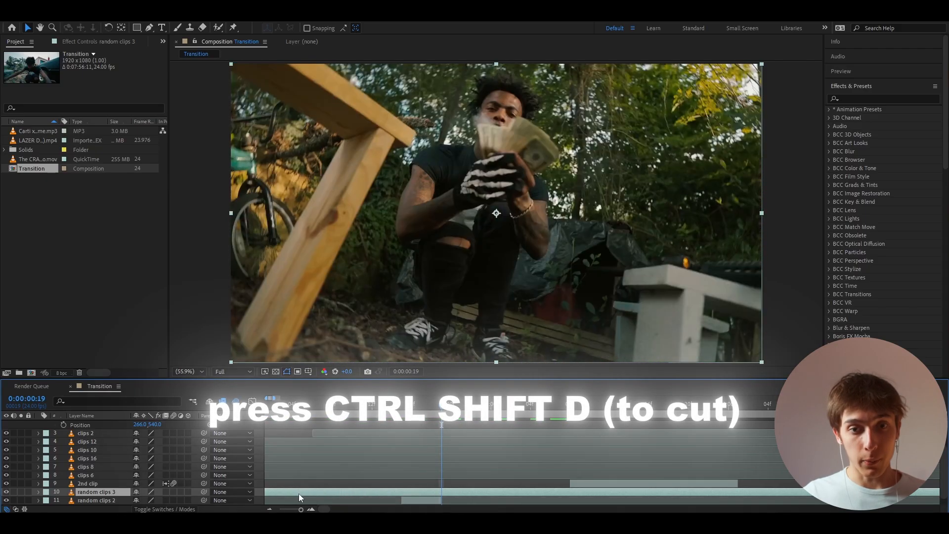
key("ctrl+shift+d")
key("Delete")
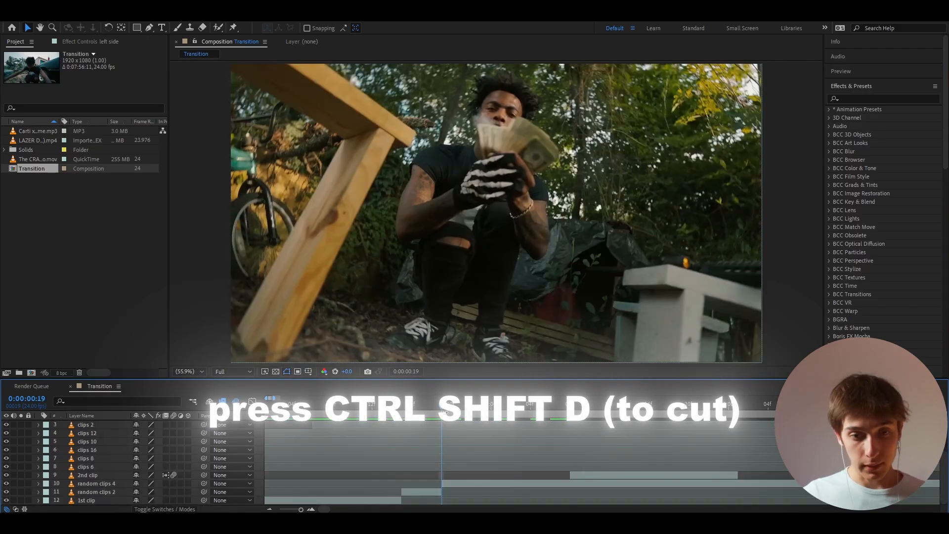
- Start the random clips 4 layer at 0:00:00:18 so it overlaps the previous clip, and cut it at 0:00:00:22
mouse_move(435, 412)
left_mouse_down()
mouse_move(403, 411)
mouse_move(432, 408)
left_mouse_up()
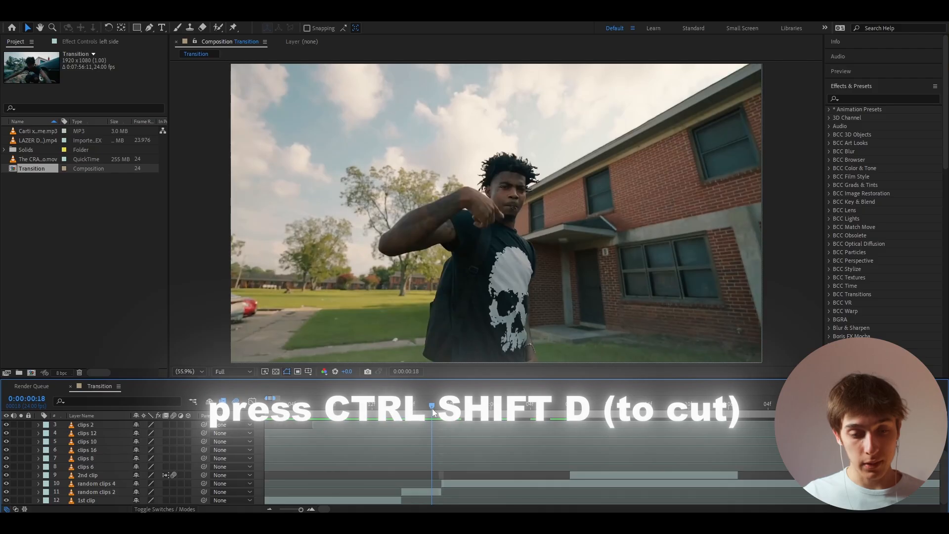
left_click_drag(458, 486, 438, 452)
left_click_drag(427, 404, 470, 407)
key("ctrl+shift+d")
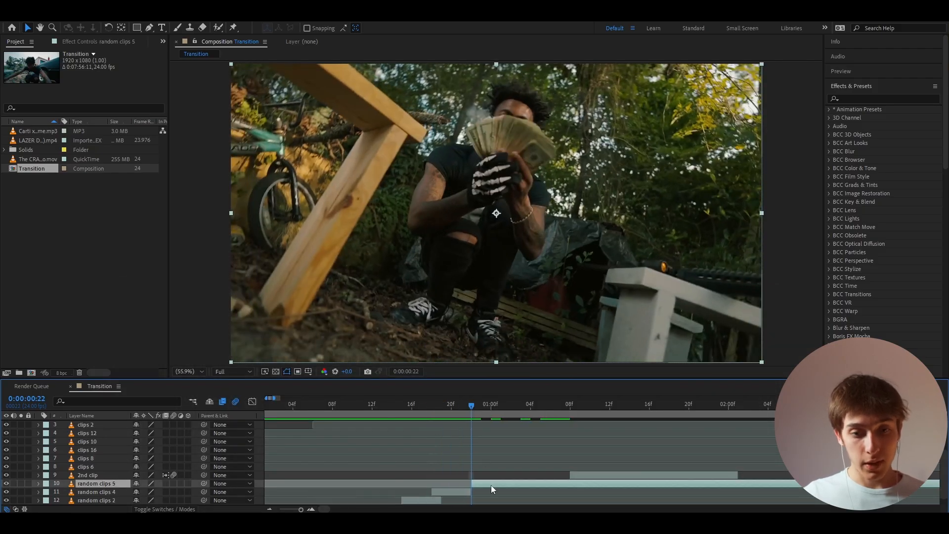
- Slide the random clips 5 layer earlier for a different shot, cut it at 0:00:00:22 and delete the leading piece
left_click_drag(490, 485, 325, 482)
key("ctrl+shift+d")
left_click(446, 491)
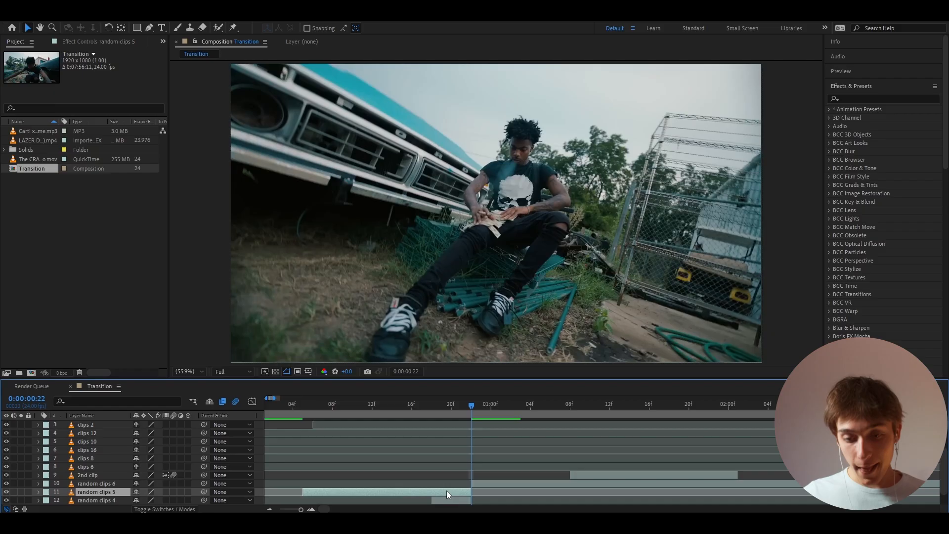
key("Delete")
- Examine where the 2nd clip begins and how the short overlapping clips are stacked after the 1st clip
left_click_drag(472, 407, 580, 422)
left_click(585, 475)
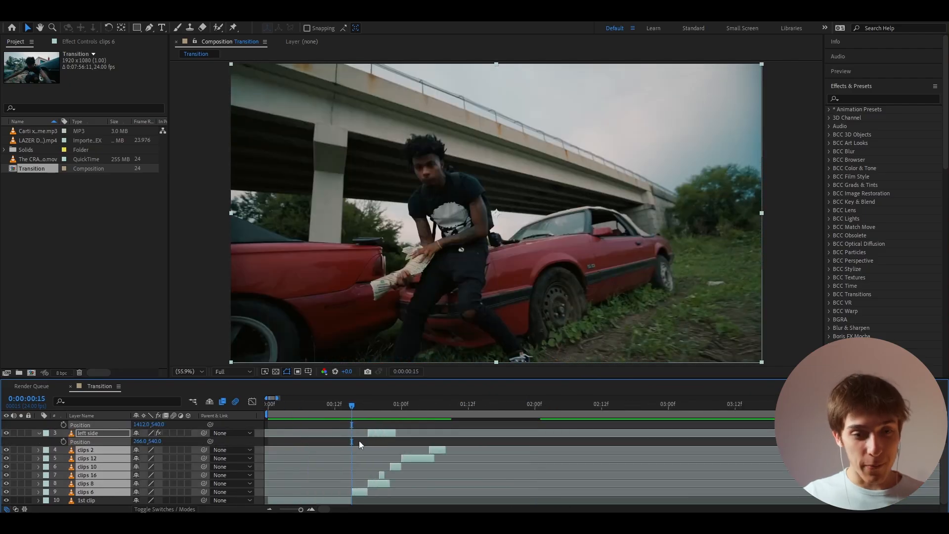
left_click(359, 441)
scroll(334, 441, "up", 2)
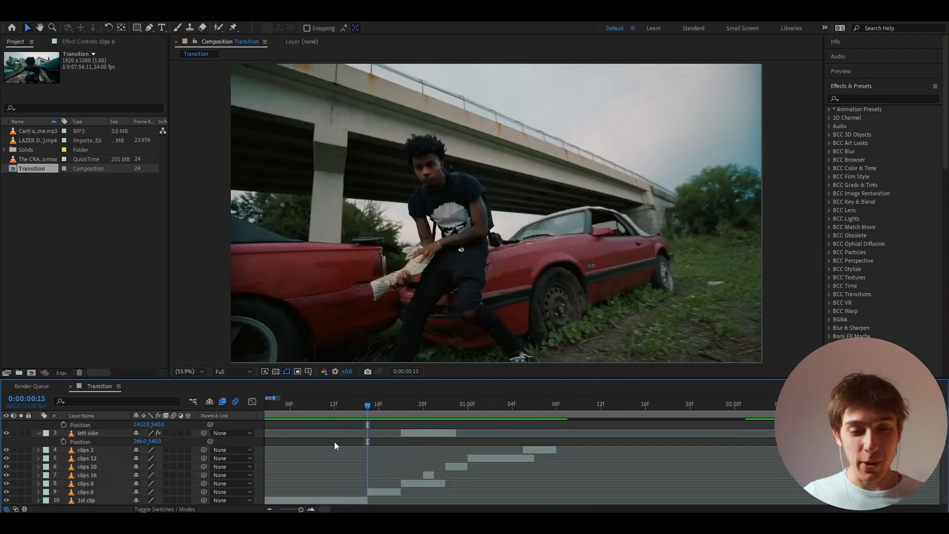
left_click(376, 407)
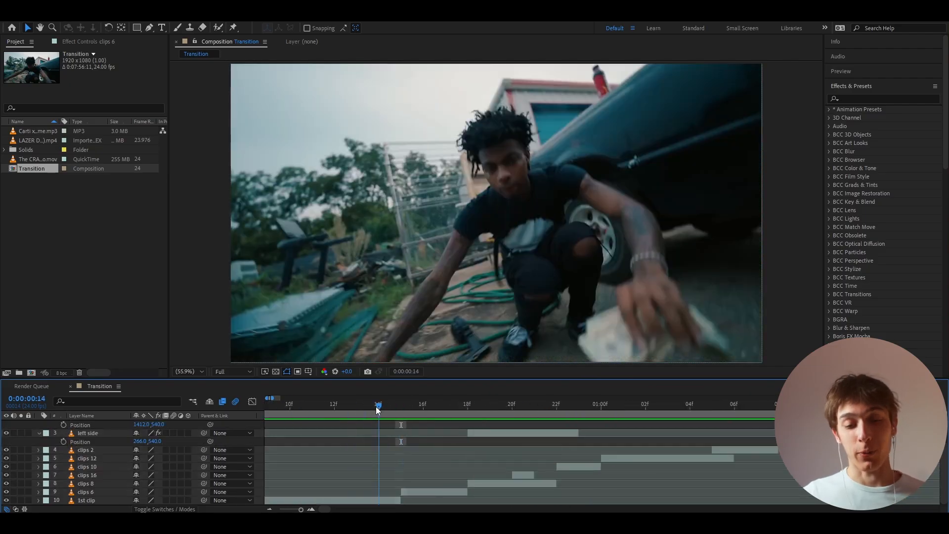
left_click_drag(393, 408, 499, 414)
left_click(439, 491)
scroll(482, 447, "up", 1)
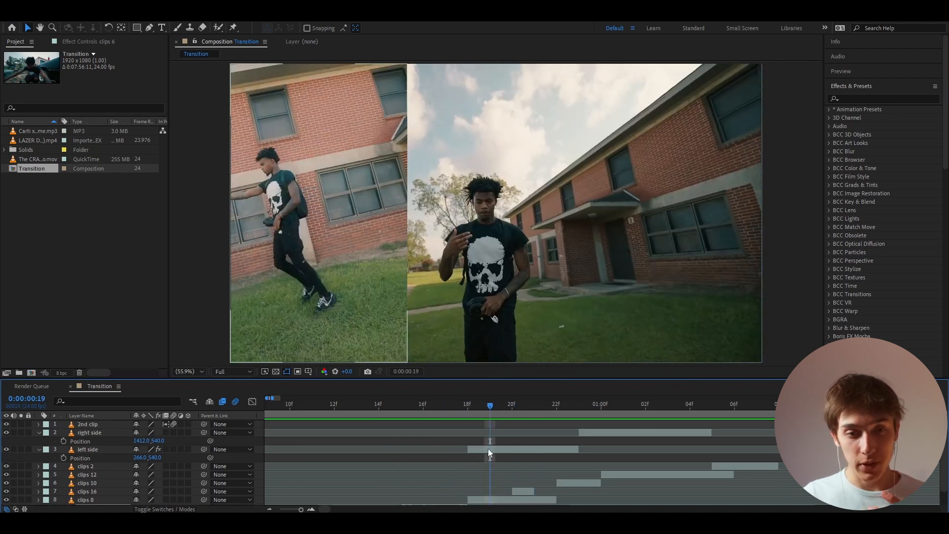
- Duplicate the left side layer, hiding the original and keeping the copy visible
left_click(488, 449)
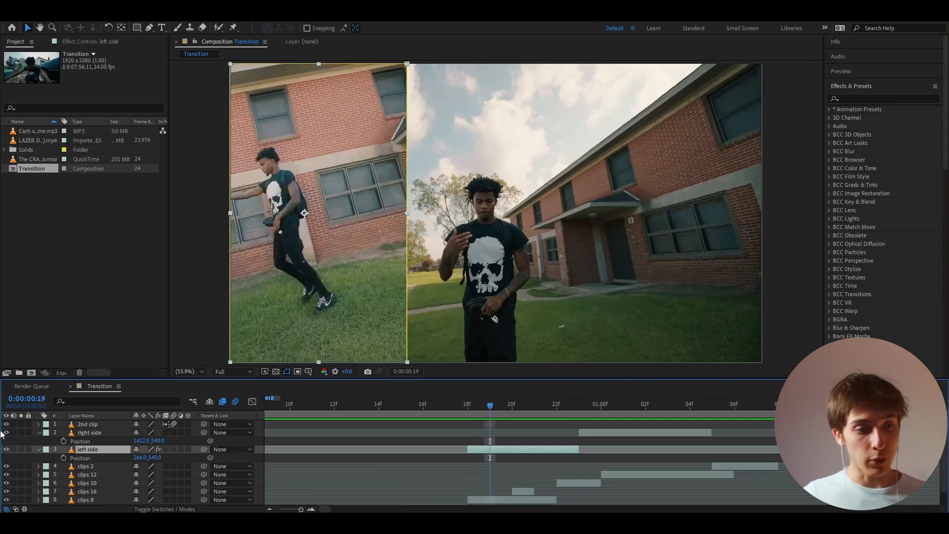
left_click(6, 449)
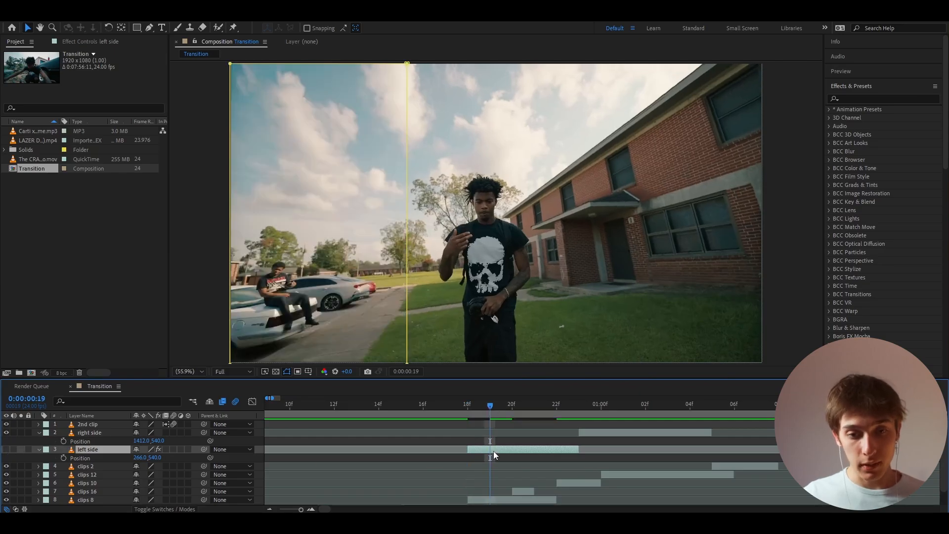
key("ctrl+d")
left_click(470, 408)
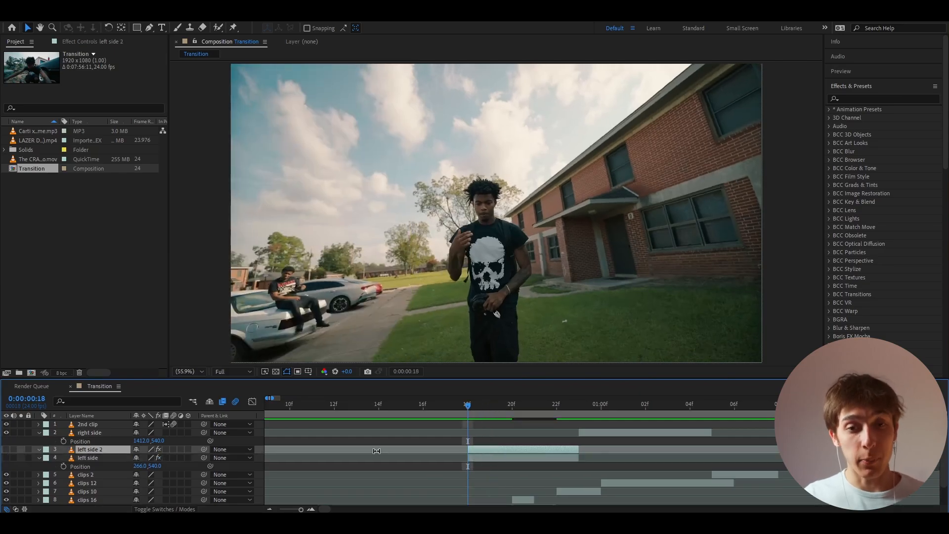
left_click(6, 449)
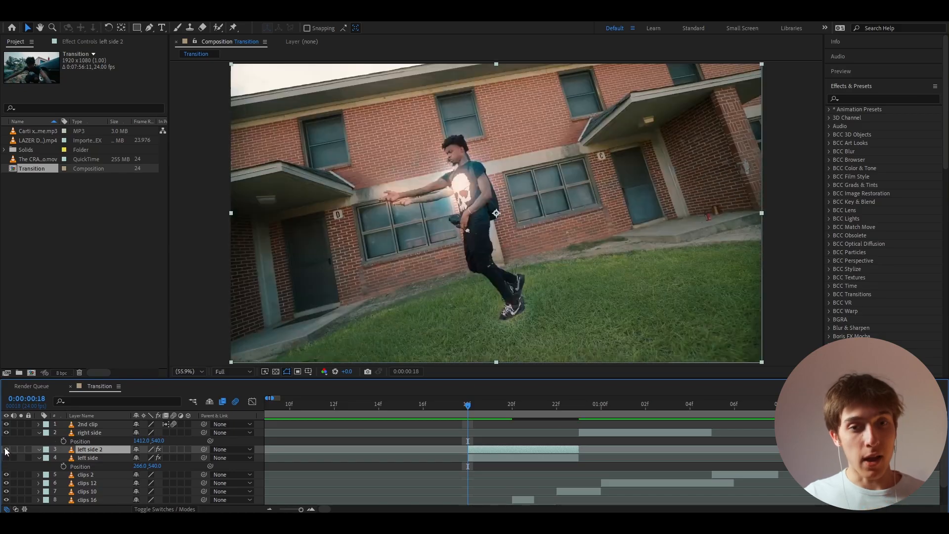
- Draw a tall rectangular mask around the standing man on the left side 2 layer, spanning the full frame height
left_click(136, 28)
key("comma")
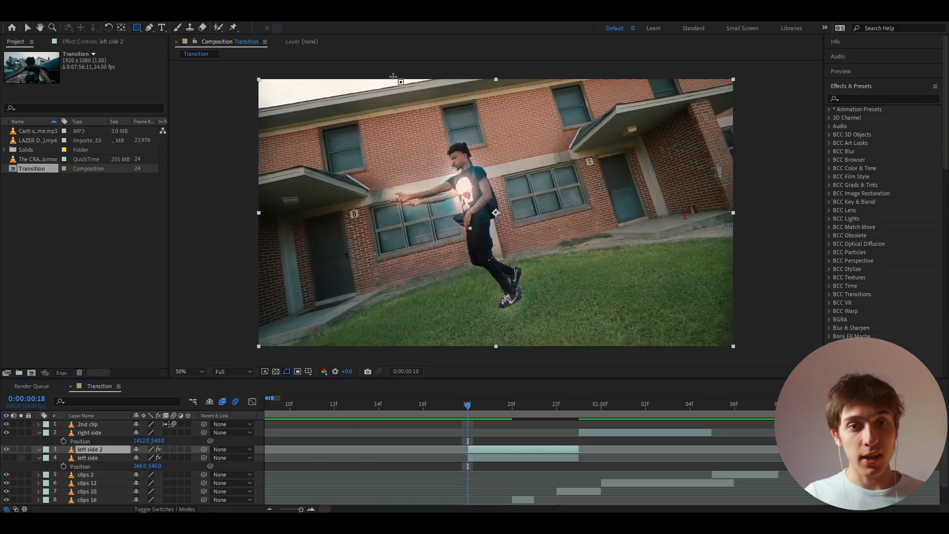
left_click_drag(391, 76, 566, 353)
left_click(27, 27)
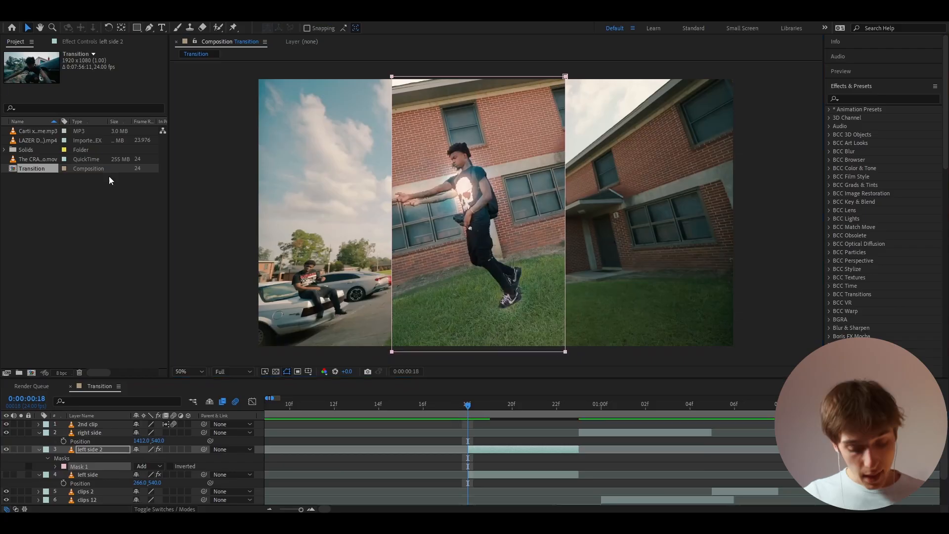
- Set the left side 2 layer's Position to 422, 540 so the masked strip meets the frame's left edge
key("p")
left_click_drag(143, 458, 3, 448)
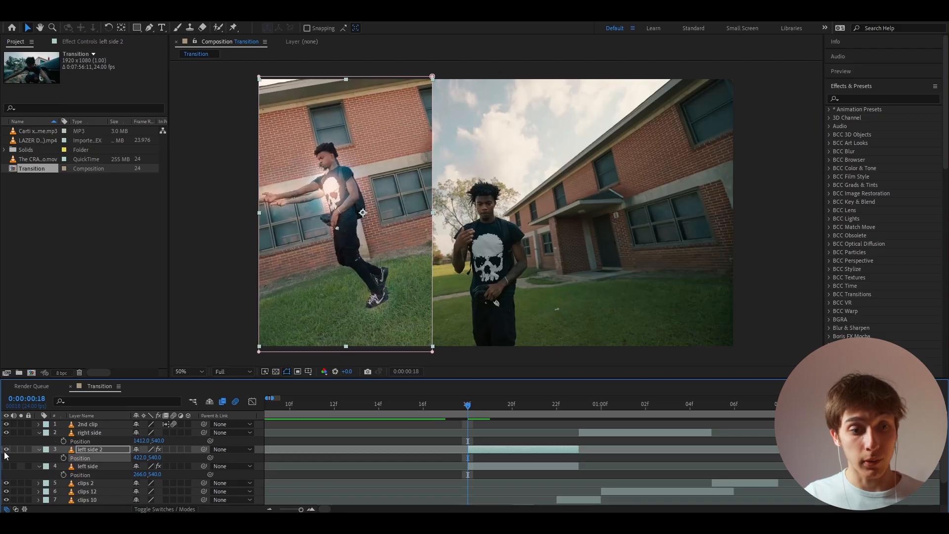
left_click(39, 450)
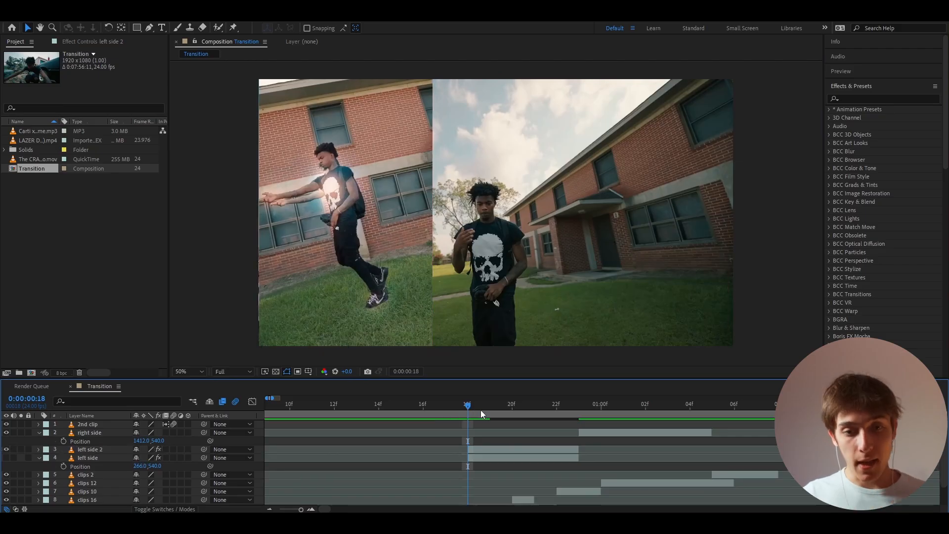
- Add an adjustment layer above the right side layer, starting at 0:00:00:15 where the 1st clip ends
left_click_drag(480, 410, 583, 412)
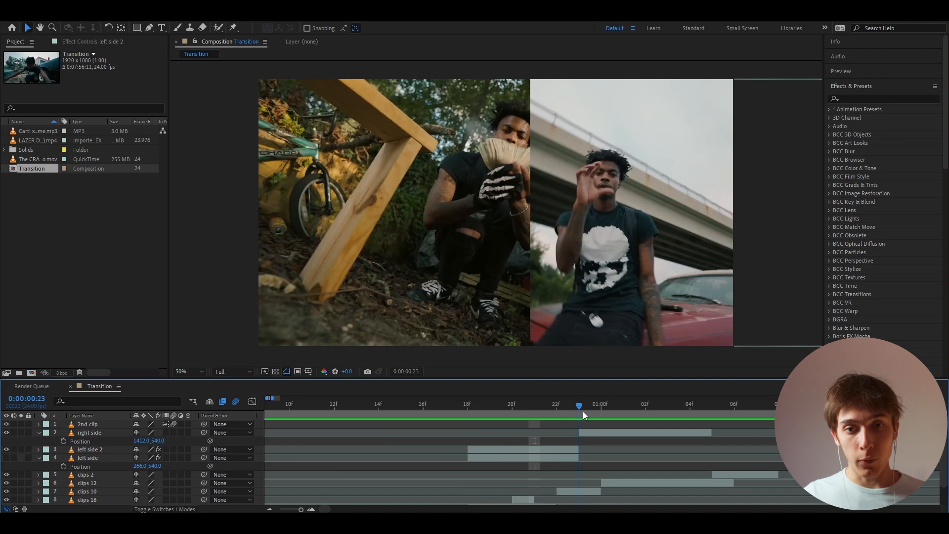
left_click(588, 435)
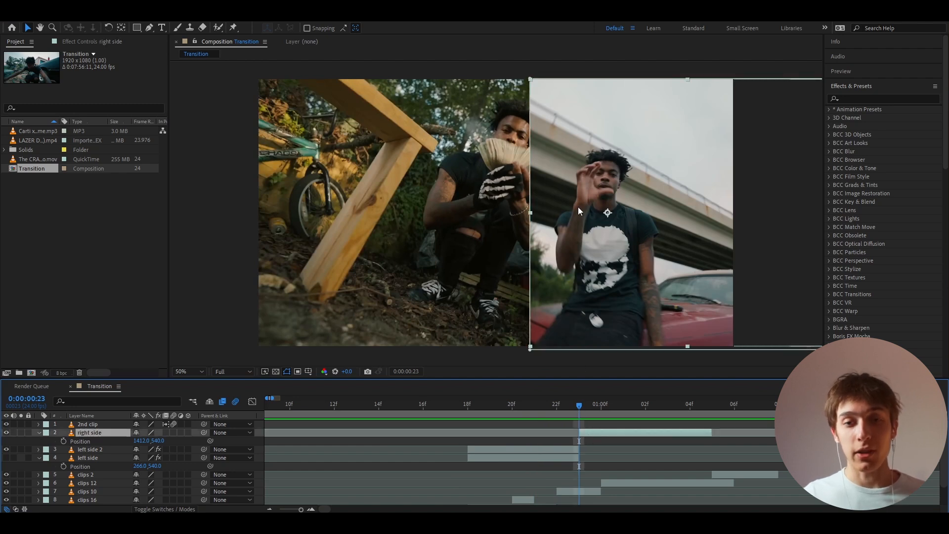
left_click_drag(586, 406, 402, 427)
scroll(378, 406, "down", 2)
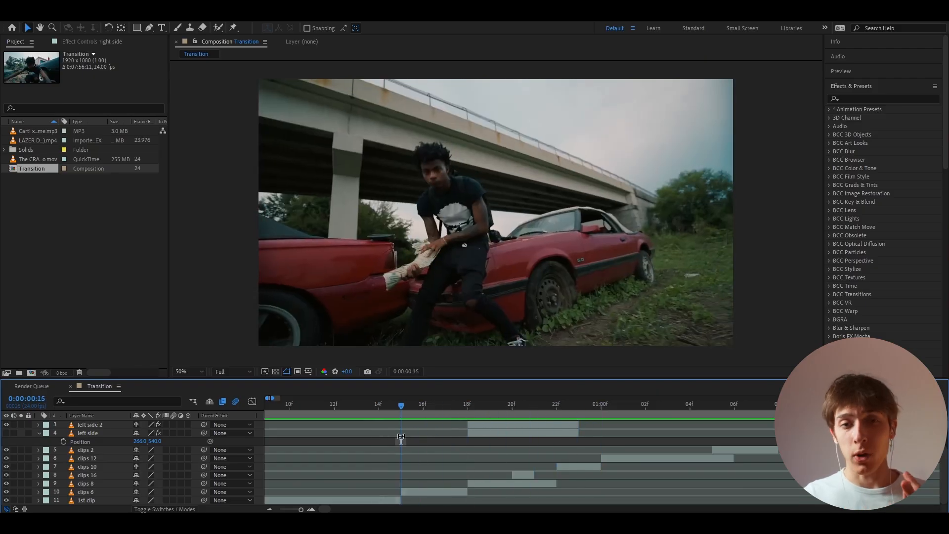
scroll(409, 441, "up", 2)
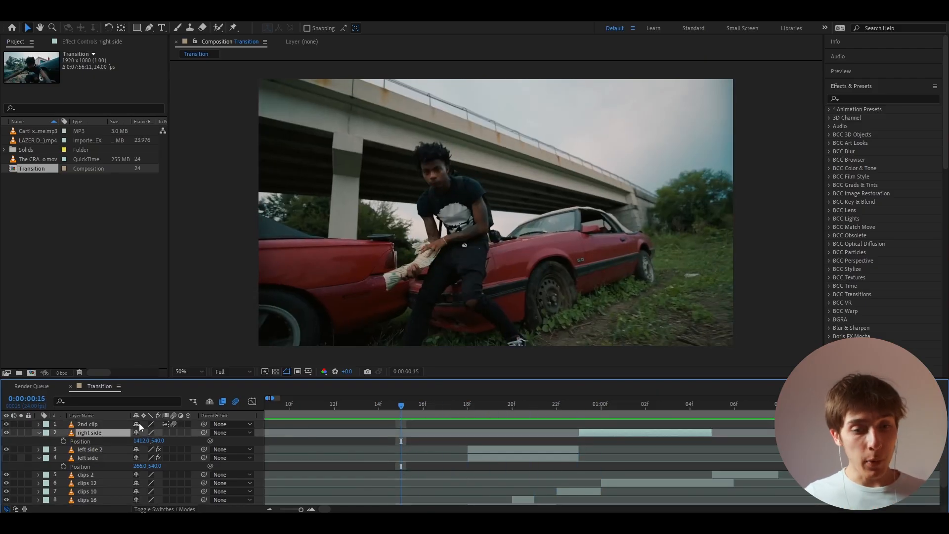
key("ctrl+alt+y")
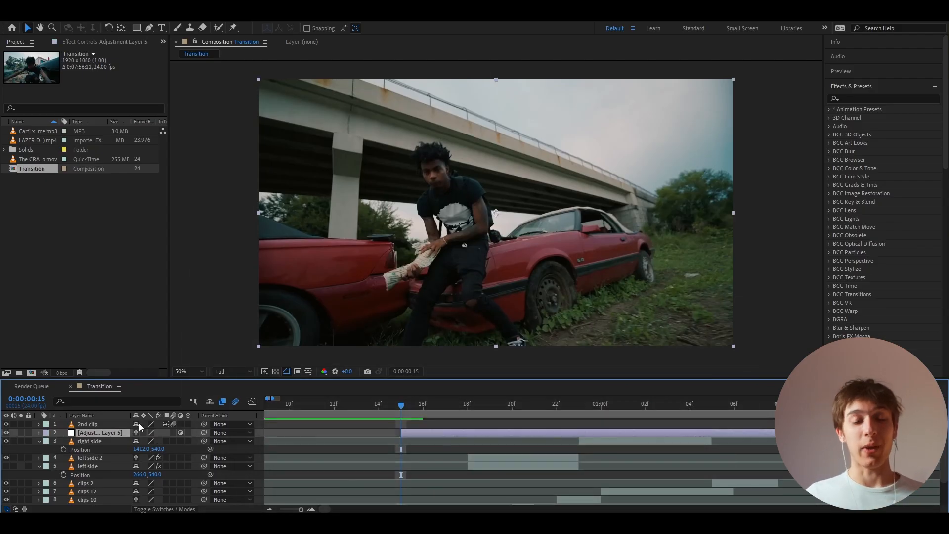
- Apply CC Lens to the adjustment layer and set its Size to 500 with a keyframe at 0:00:00:15
key("ctrl+space")
type("cc lens")
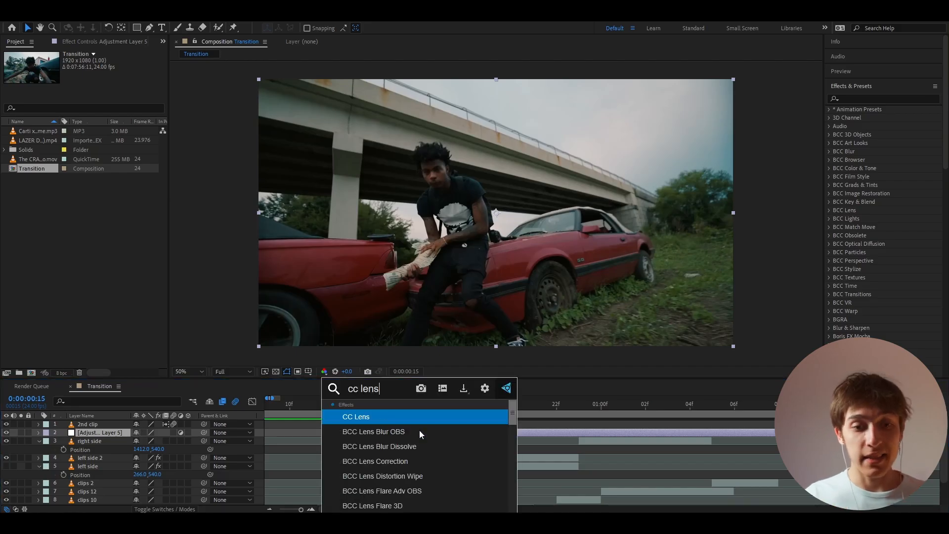
left_click(390, 417)
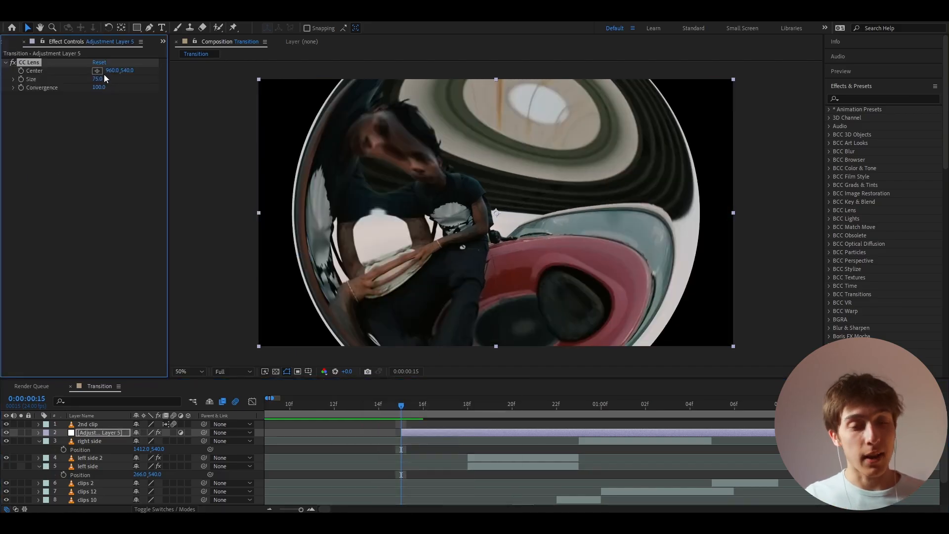
left_click_drag(97, 79, 445, 90)
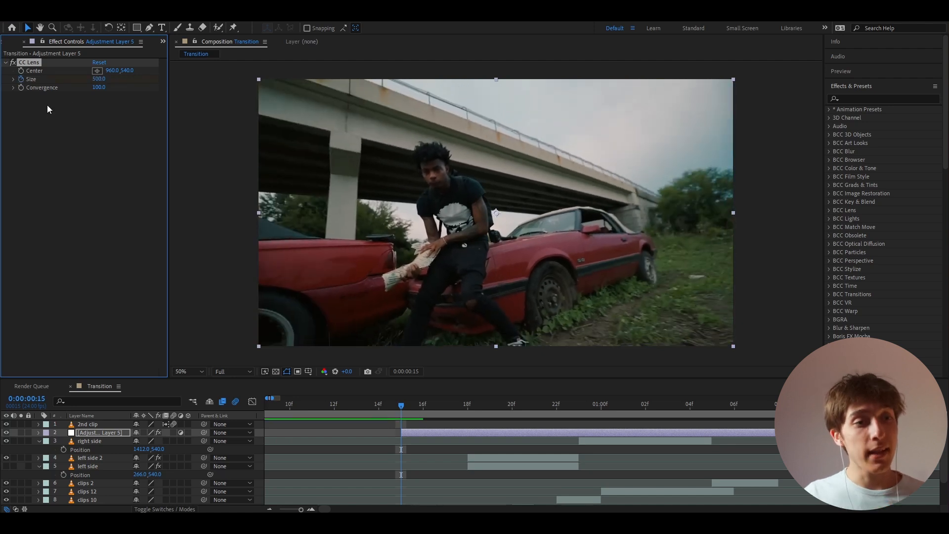
- Apply Hue/Saturation to the adjustment layer and keyframe its Channel Range at 0:00:00:15
key("ctrl+space")
type("hue")
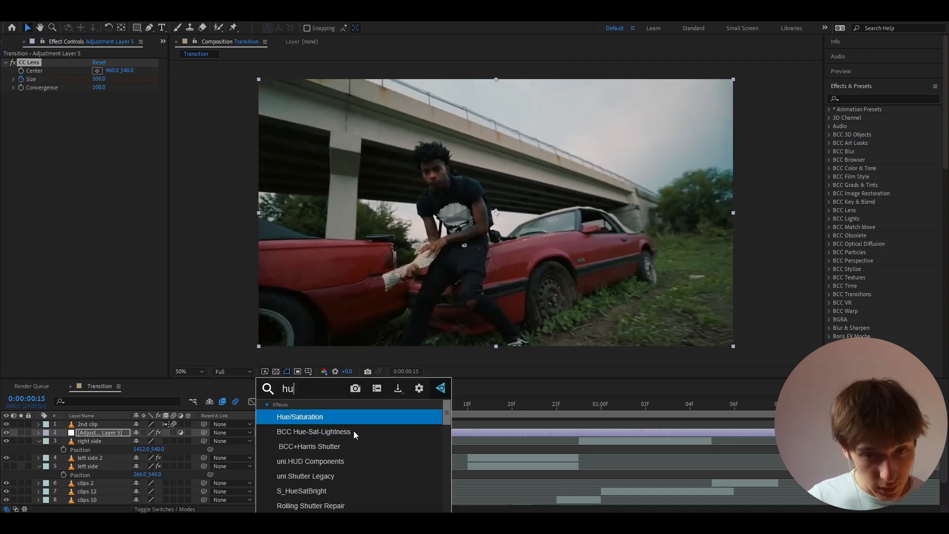
left_click(302, 415)
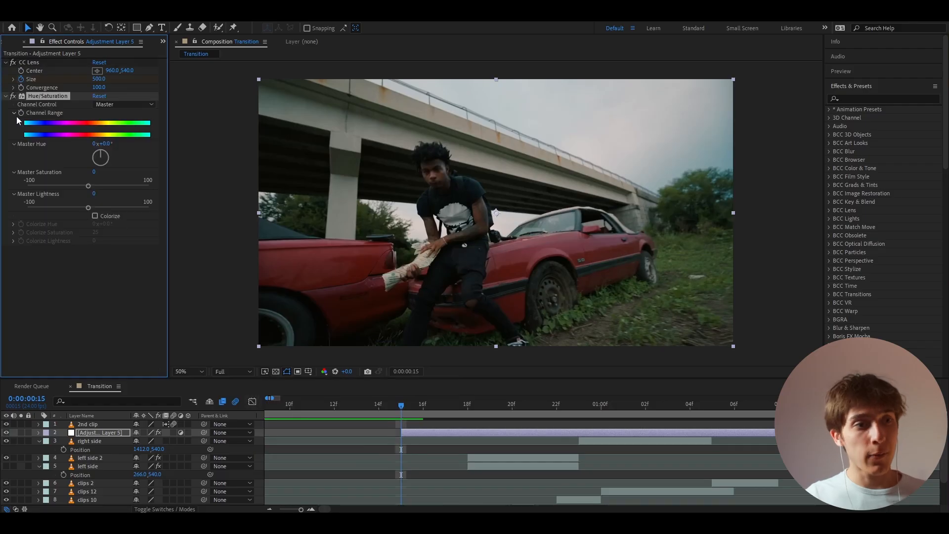
left_click(415, 432)
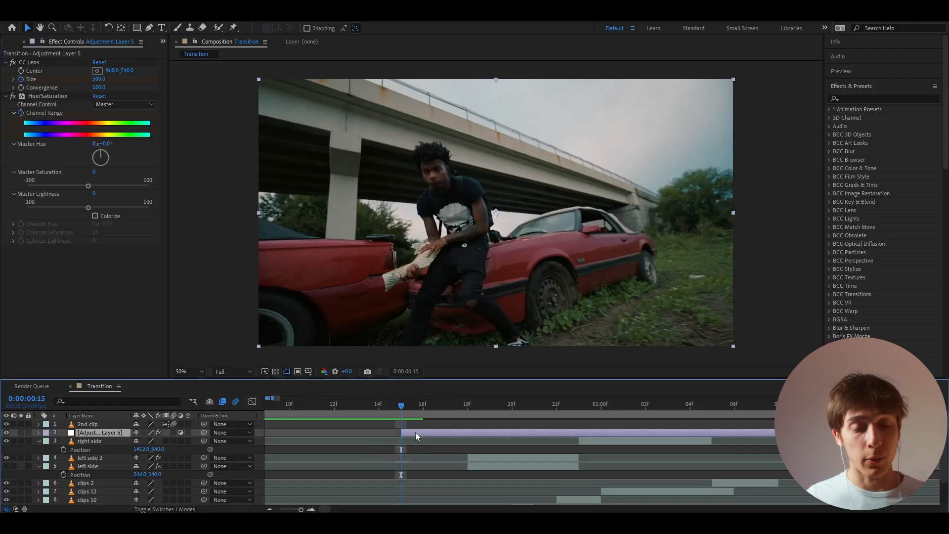
- Apply Noise to the adjustment layer with the amount at 36% and color noise turned off
key("ctrl+space")
type("noise")
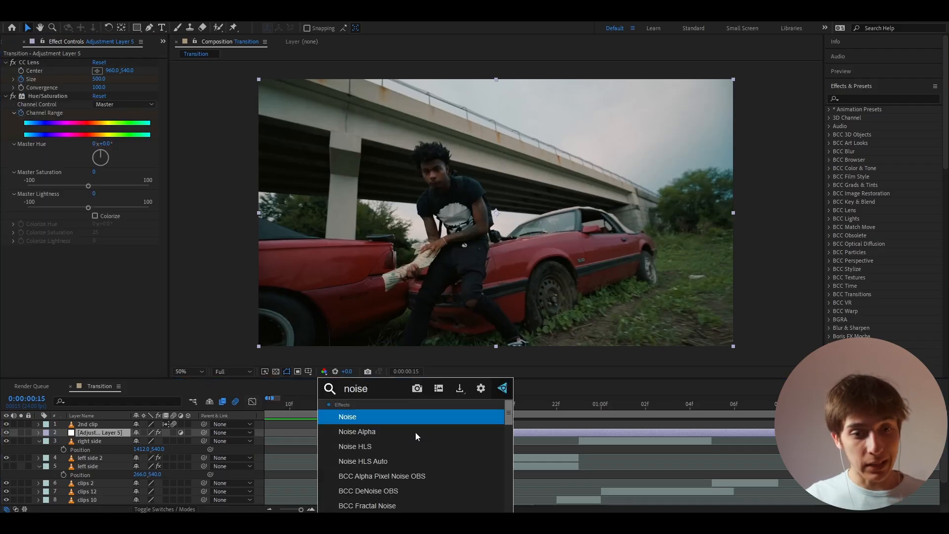
left_click(379, 416)
left_click(97, 258)
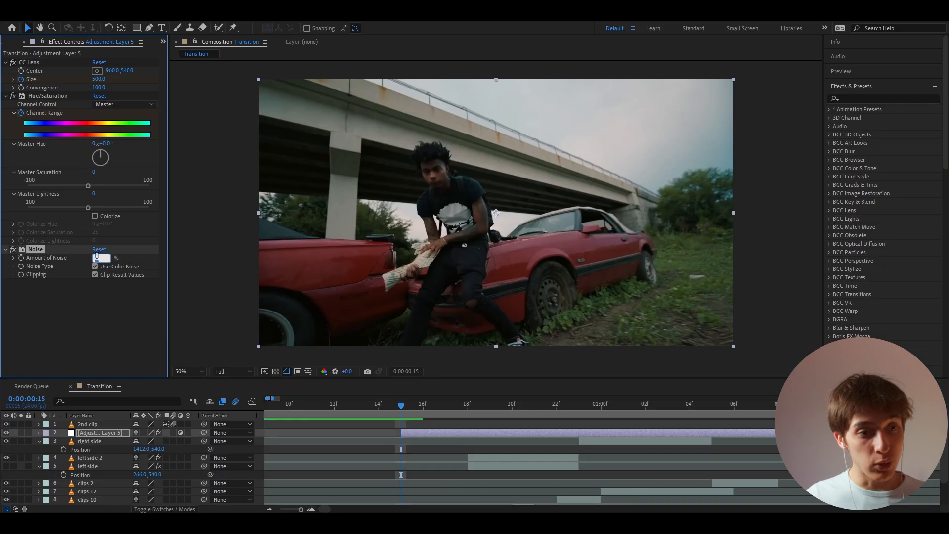
key("Return")
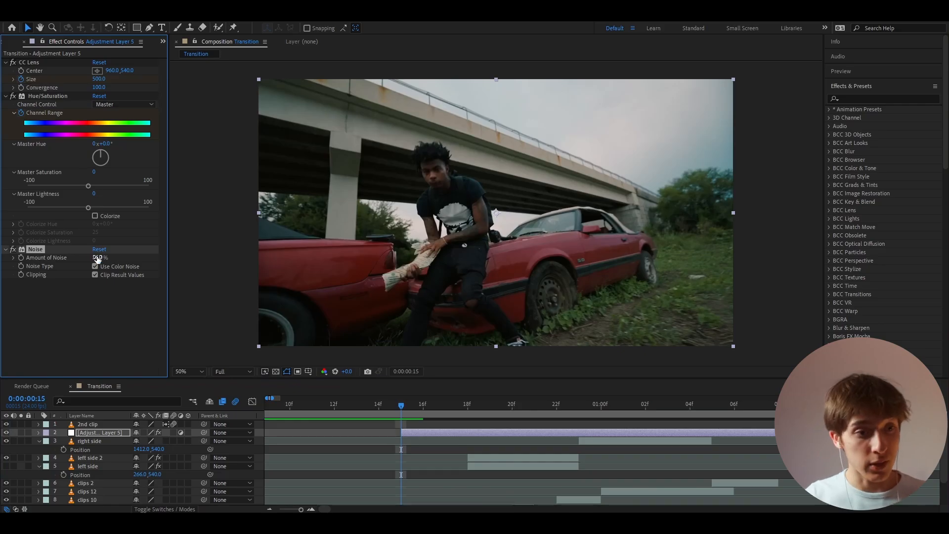
left_click(94, 267)
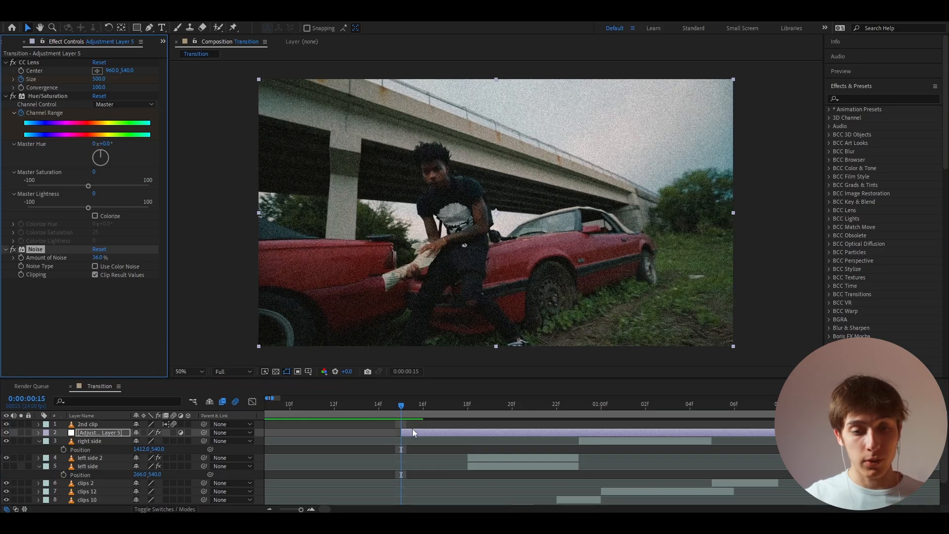
- Apply Directional Blur to the adjustment layer and set its Direction to 129°
key("ctrl+space")
type("direct")
left_click(413, 415)
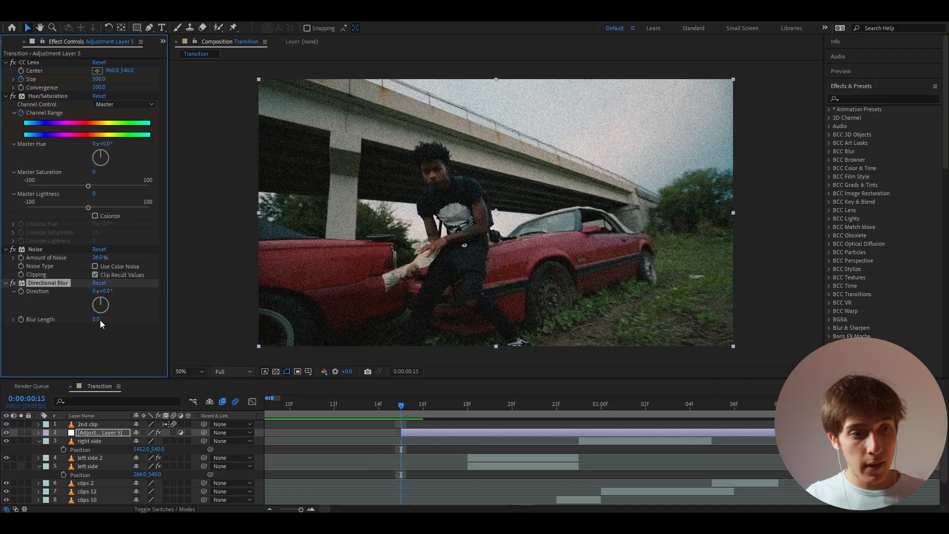
left_click(109, 292)
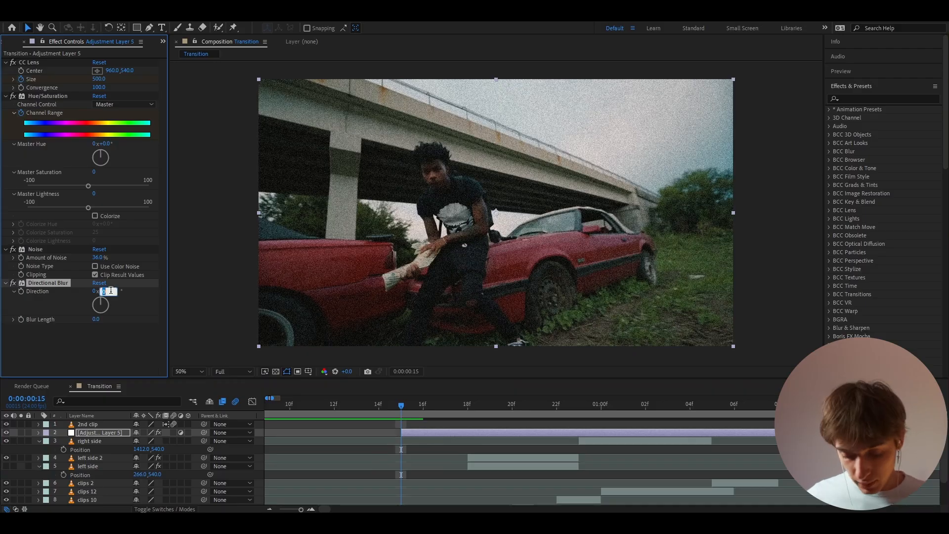
type("129")
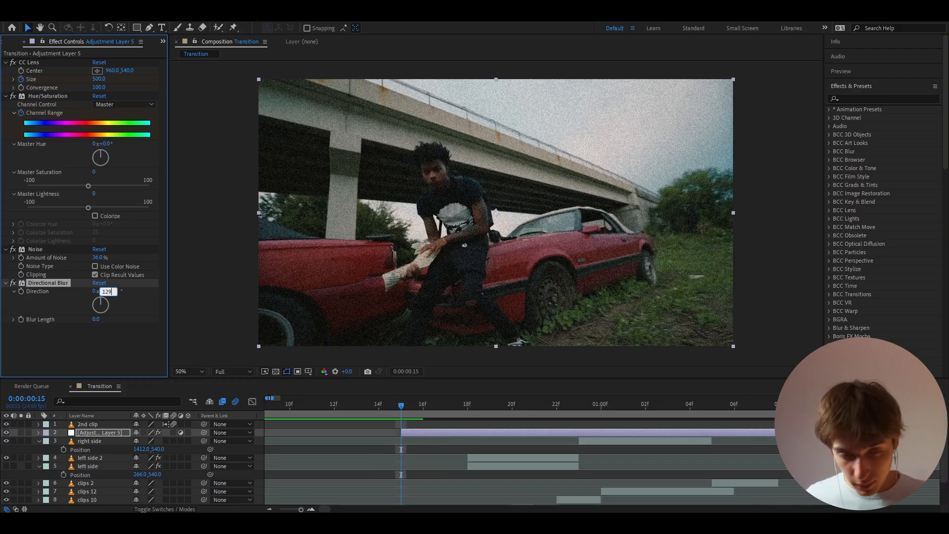
key("Return")
- Apply Exposure to the adjustment layer, keyframe its master Exposure, Offset and Gamma Correction at 0:00:00:15, and set Offset to 0.7
key("ctrl+space")
type("expos")
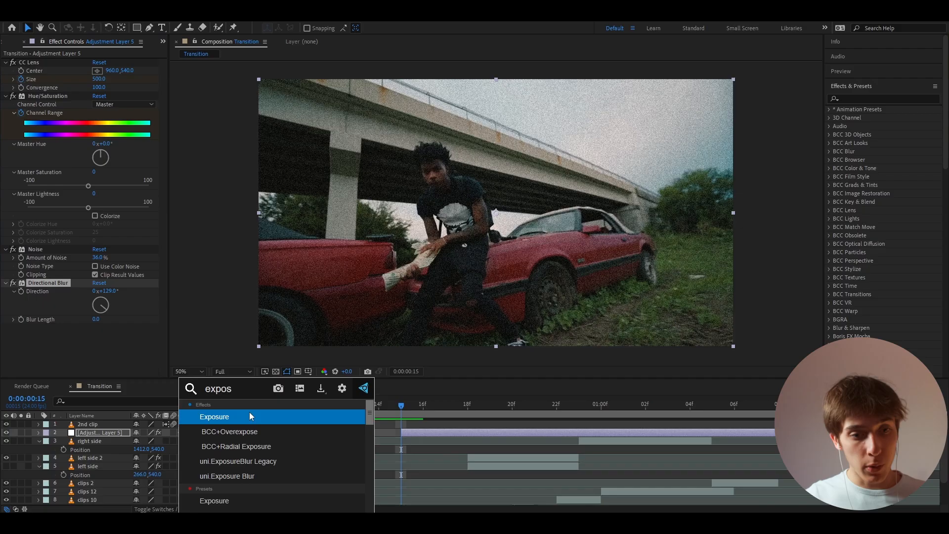
left_click(250, 413)
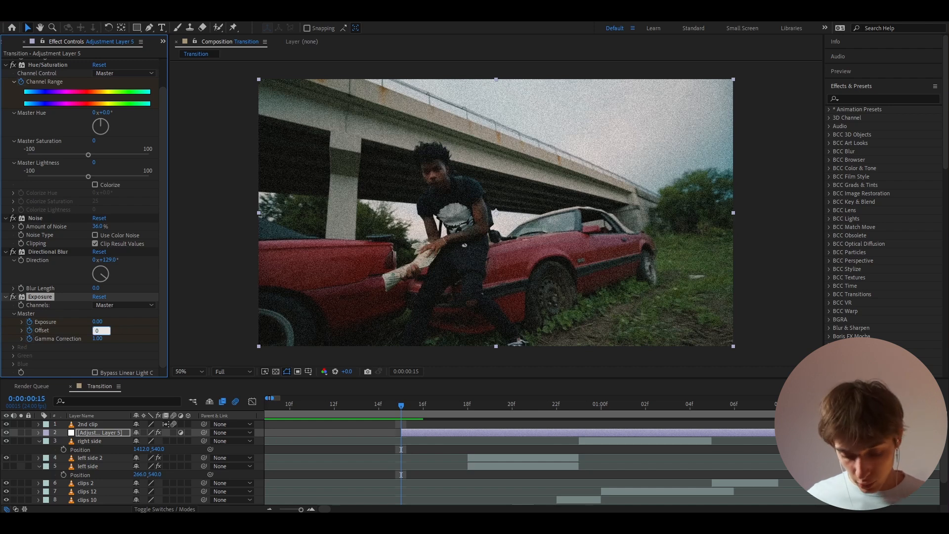
type("0.7")
key("Return")
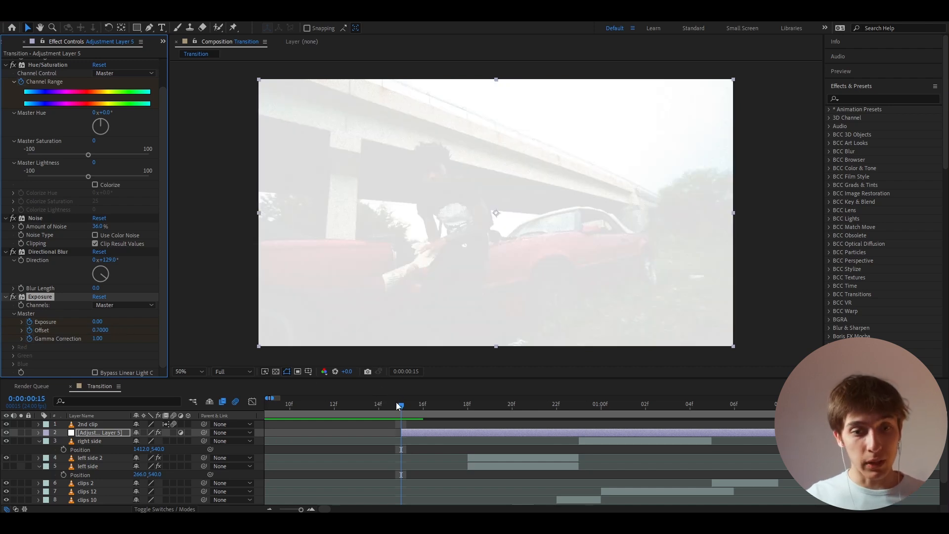
- Apply S_Hotspots to the adjustment layer and lower its Threshold to 0
key("ctrl+space")
type("s_hot")
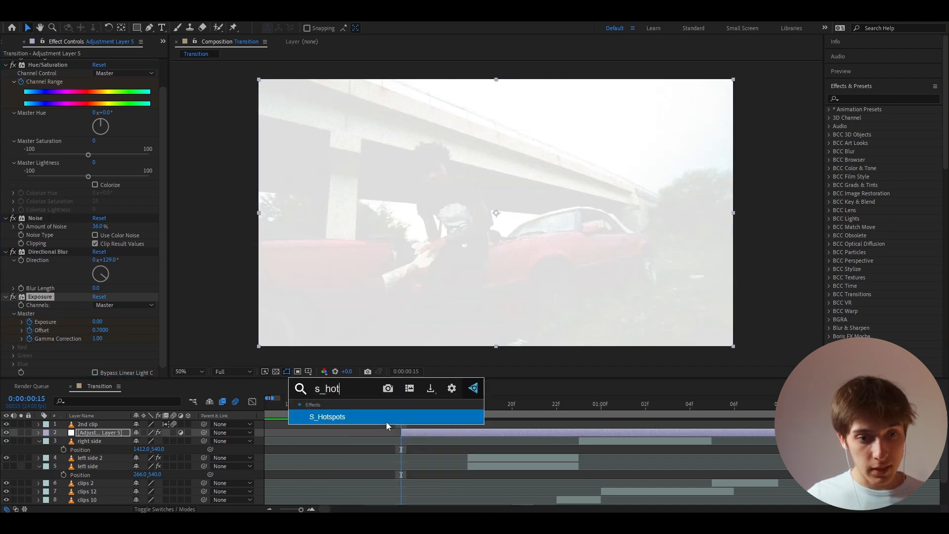
left_click(386, 420)
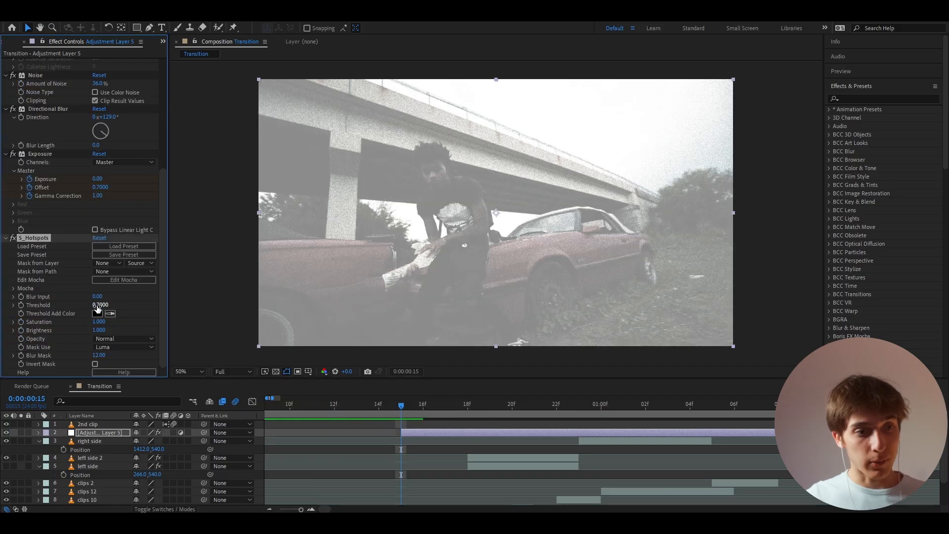
left_click_drag(99, 305, 40, 316)
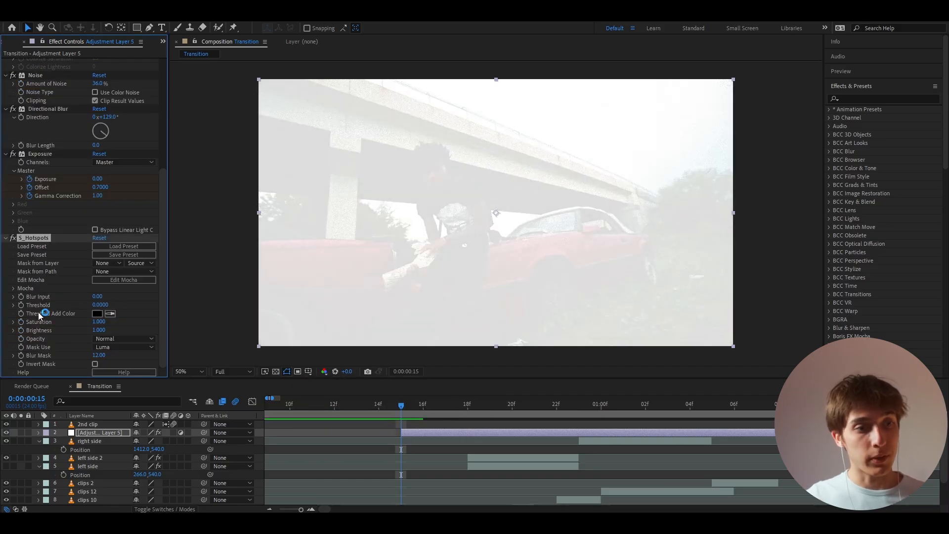
- Add Minimax above CC Lens on the adjustment layer, keyframe Radius 0 at 0:00:00:15, and set Direction to Just Horizontal
left_click(101, 432)
scroll(59, 262, "up", 5)
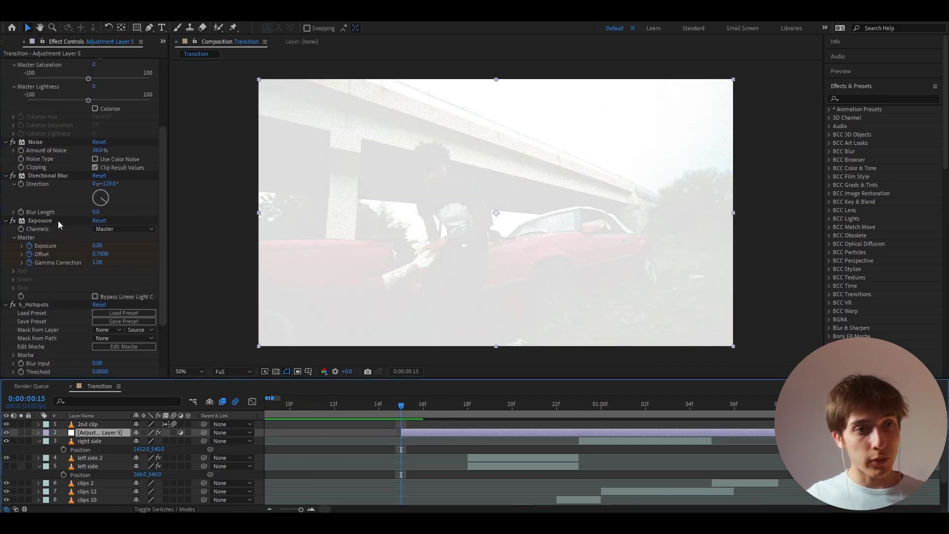
left_click(843, 97)
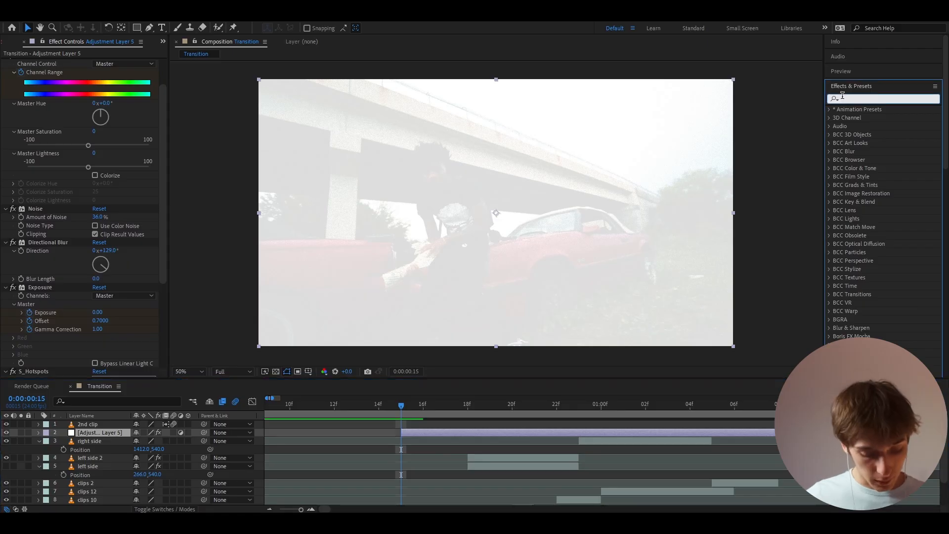
type("minim")
left_click_drag(869, 118, 22, 82)
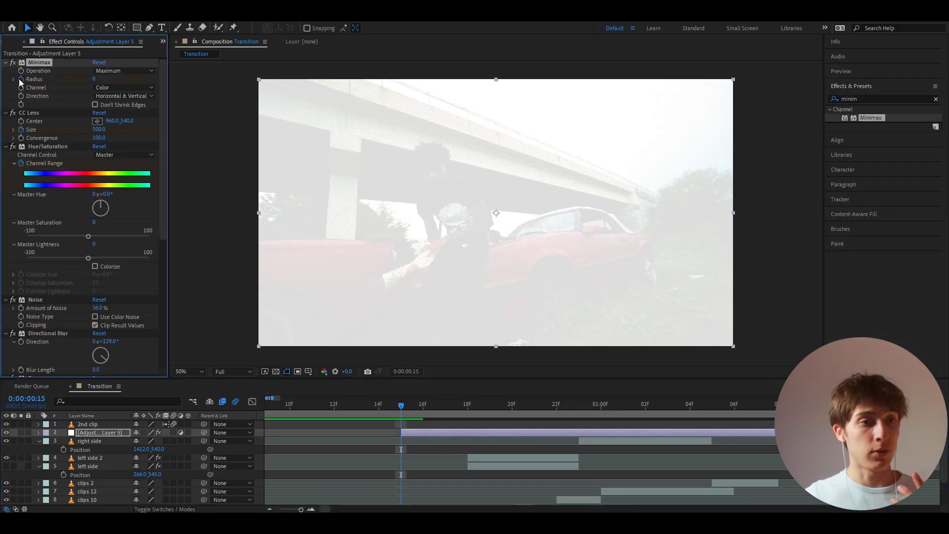
left_click(123, 95)
left_click(116, 120)
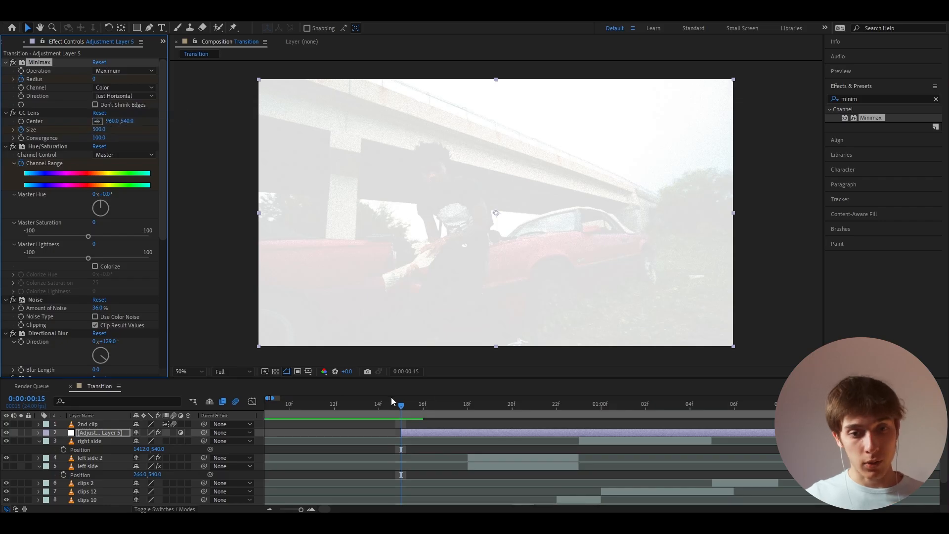
- Set the Minimax Radius to 11 at 0:00:01:07
left_click_drag(391, 401, 757, 404)
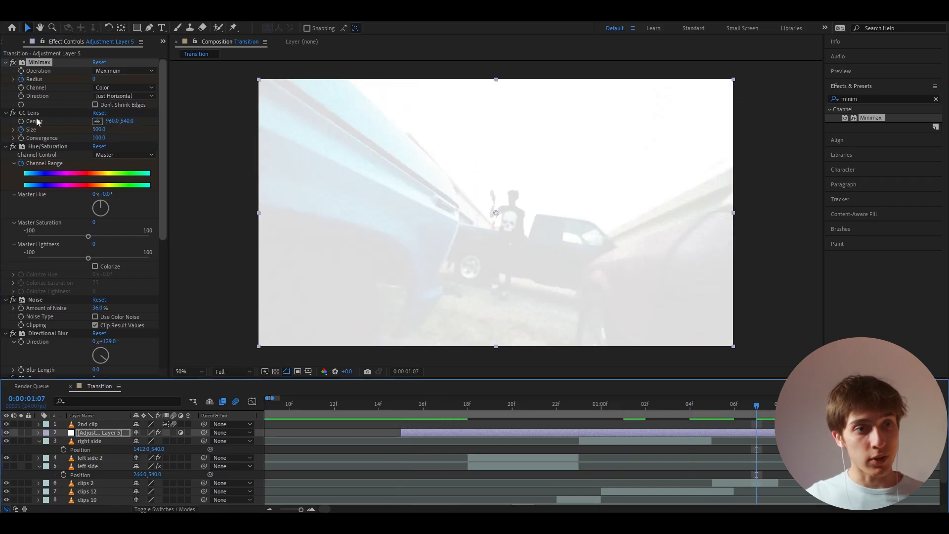
left_click(95, 79)
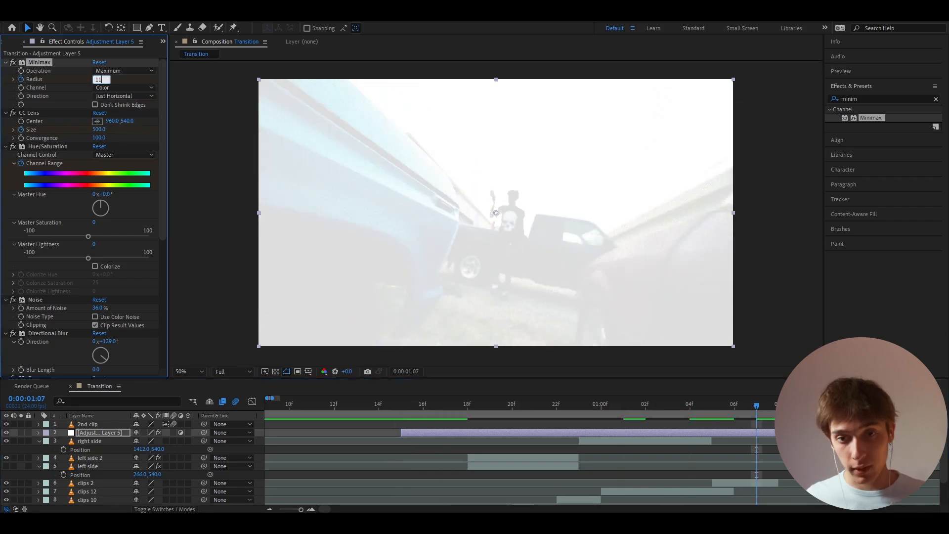
key("Return")
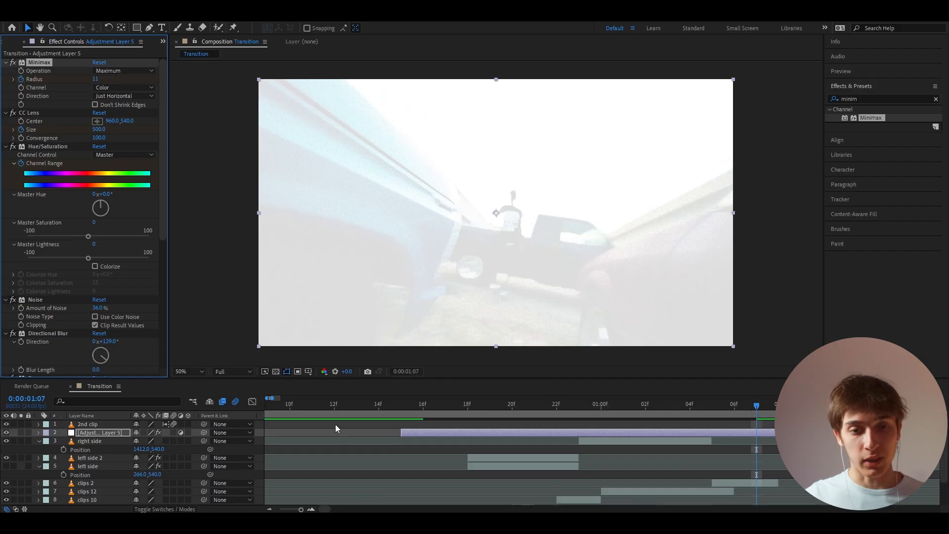
- Set the adjustment layer's Exposure Offset to 1 at 0:00:00:16
left_click(401, 403)
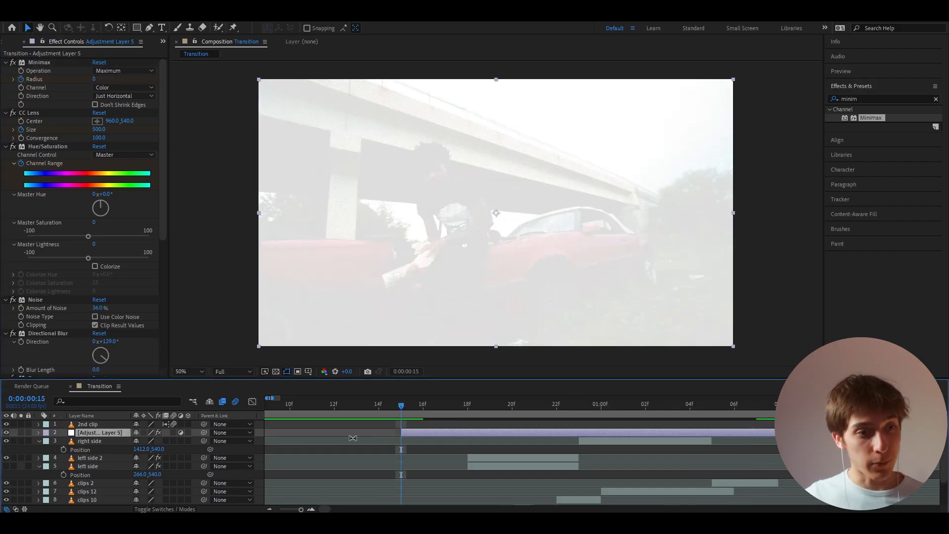
scroll(38, 278, "down", 5)
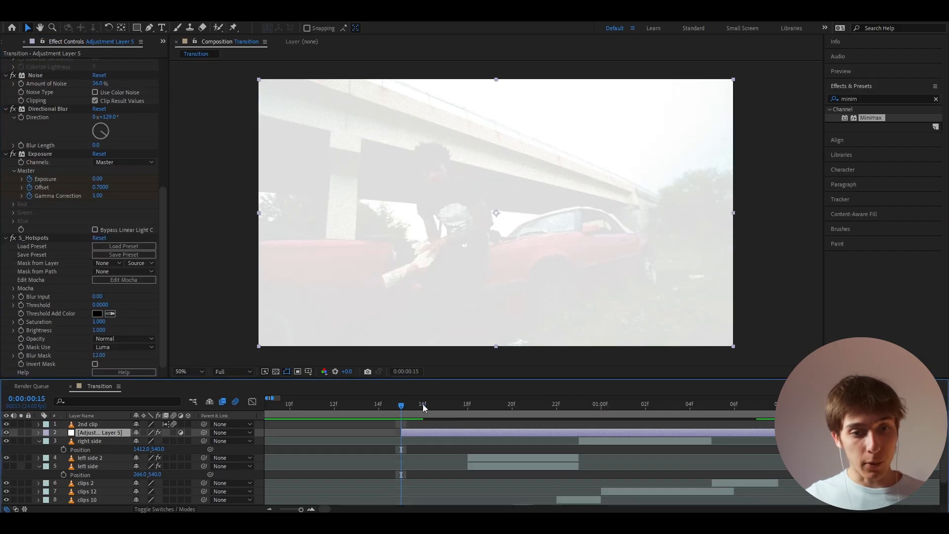
left_click(423, 405)
left_click(94, 458)
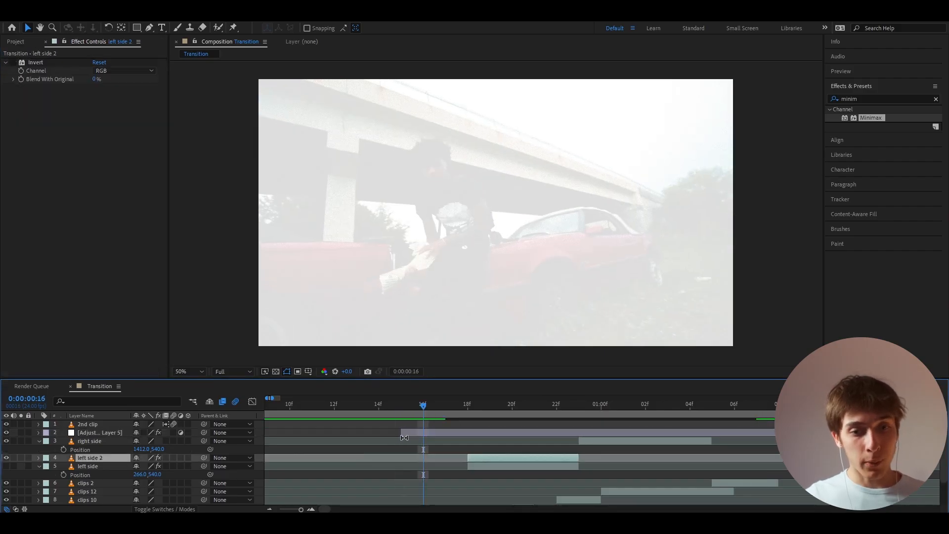
left_click(99, 432)
scroll(58, 243, "down", 4)
left_click(102, 234)
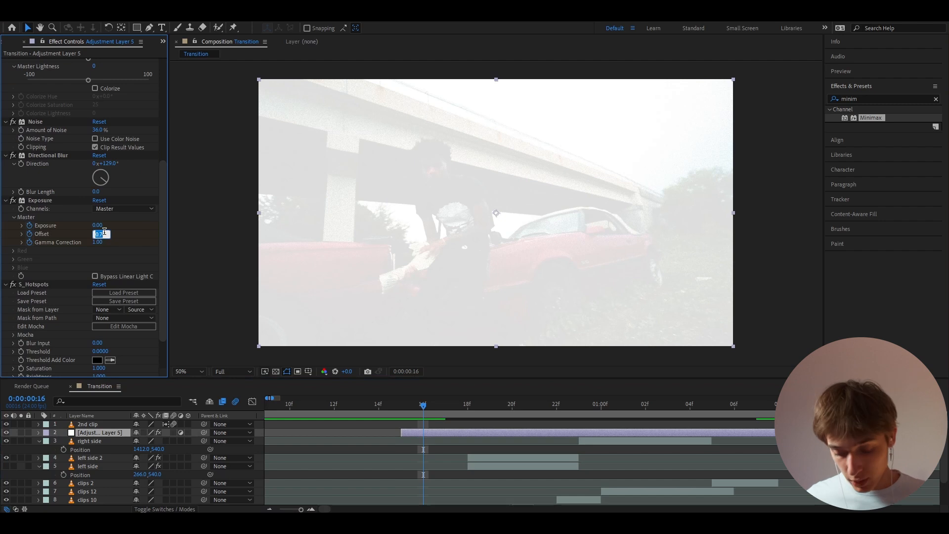
type("1")
key("Return")
- Set the adjustment layer's Exposure Offset to 0 at 0:00:00:17
left_click(184, 371)
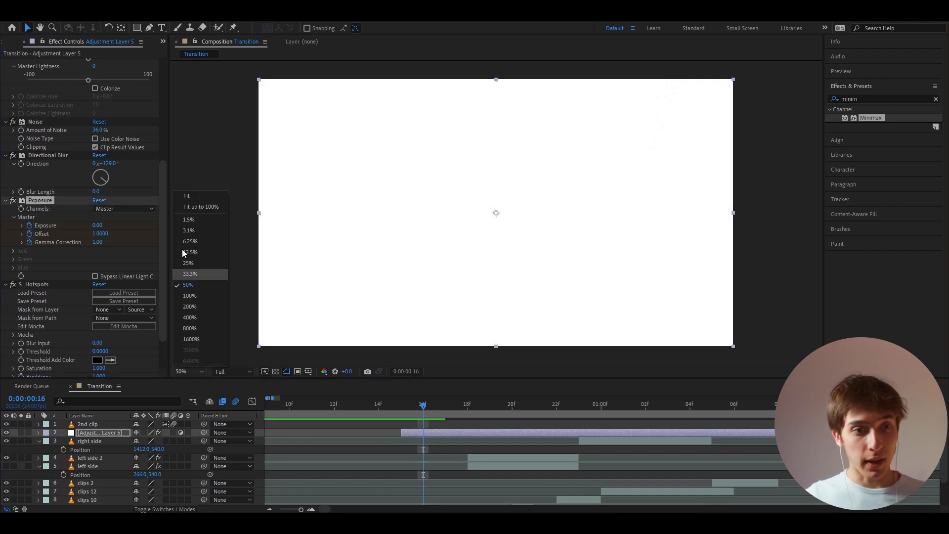
left_click(187, 196)
mouse_move(405, 406)
left_mouse_down()
mouse_move(333, 404)
mouse_move(413, 401)
left_mouse_up()
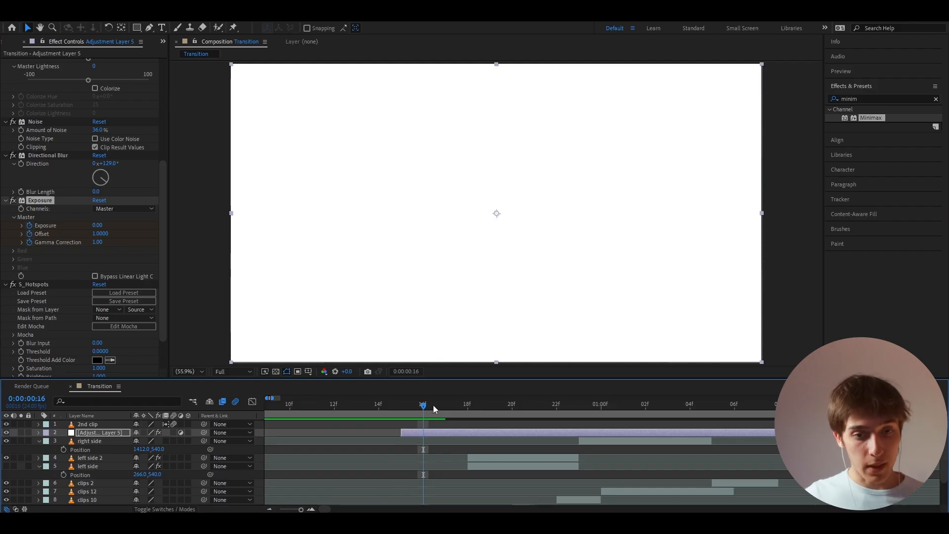
left_click_drag(428, 406, 443, 406)
left_click(101, 234)
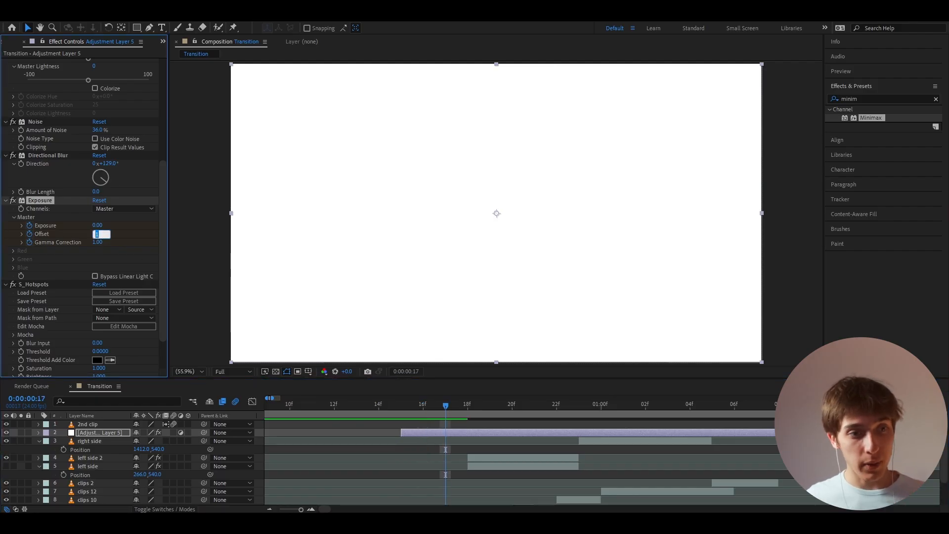
key("Return")
left_click_drag(426, 408, 448, 411)
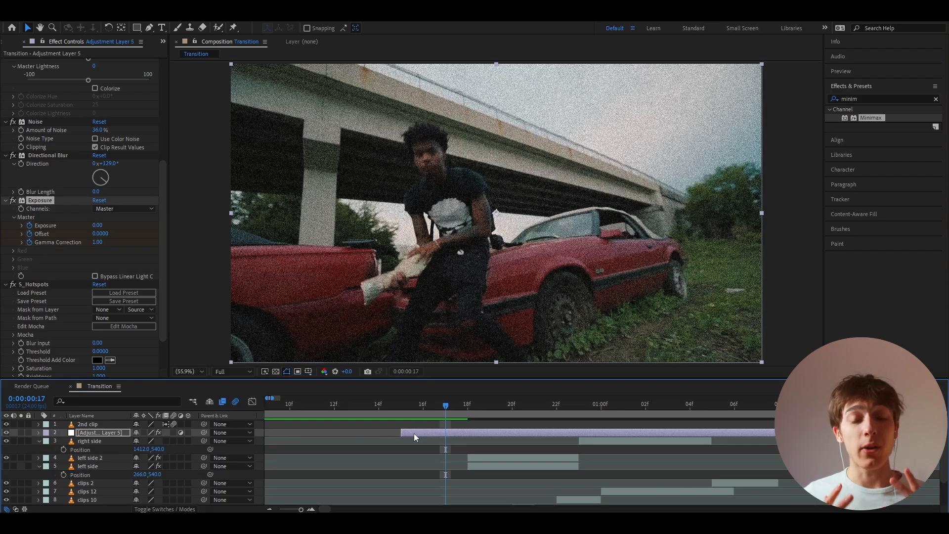
- Set the CC Lens Size on the adjustment layer to 118 at 0:00:00:17
scroll(43, 218, "up", 1)
scroll(45, 251, "up", 2)
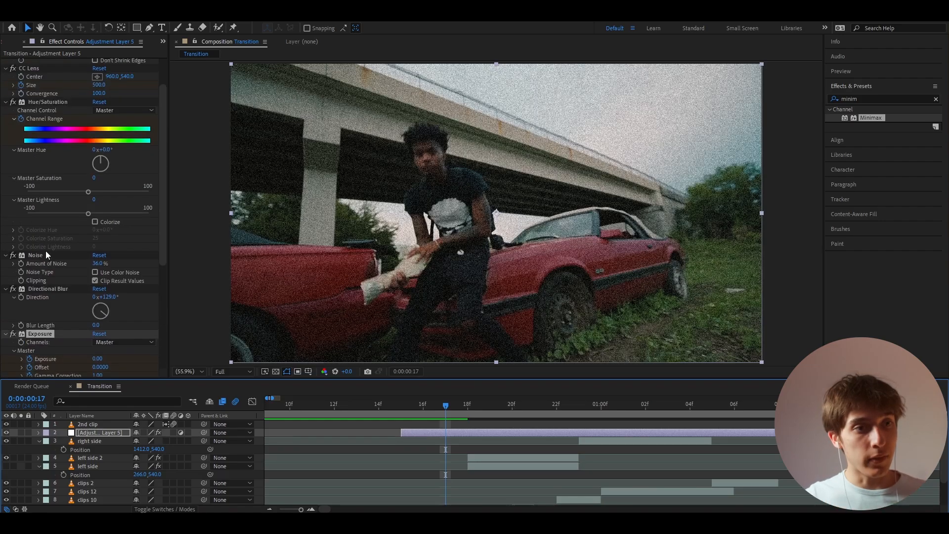
scroll(48, 260, "down", 2)
scroll(48, 260, "up", 2)
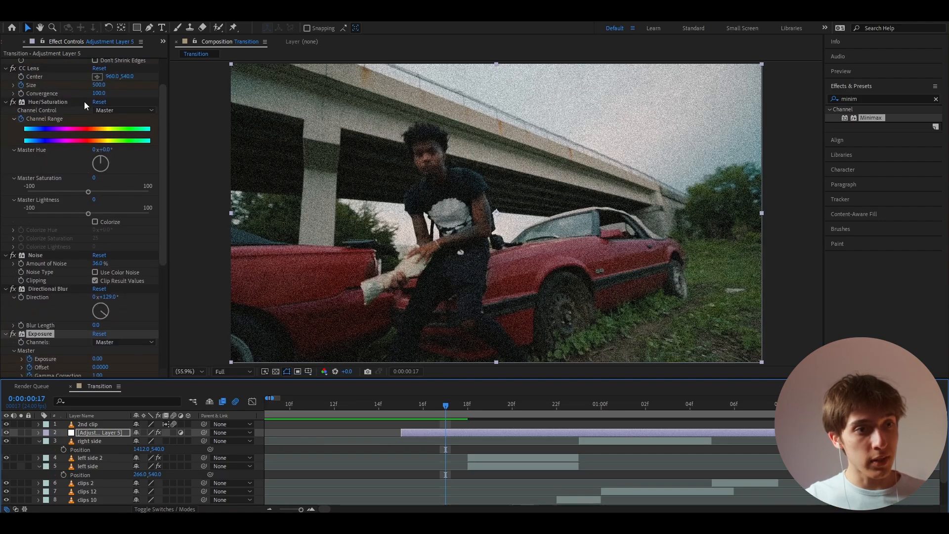
left_click(100, 85)
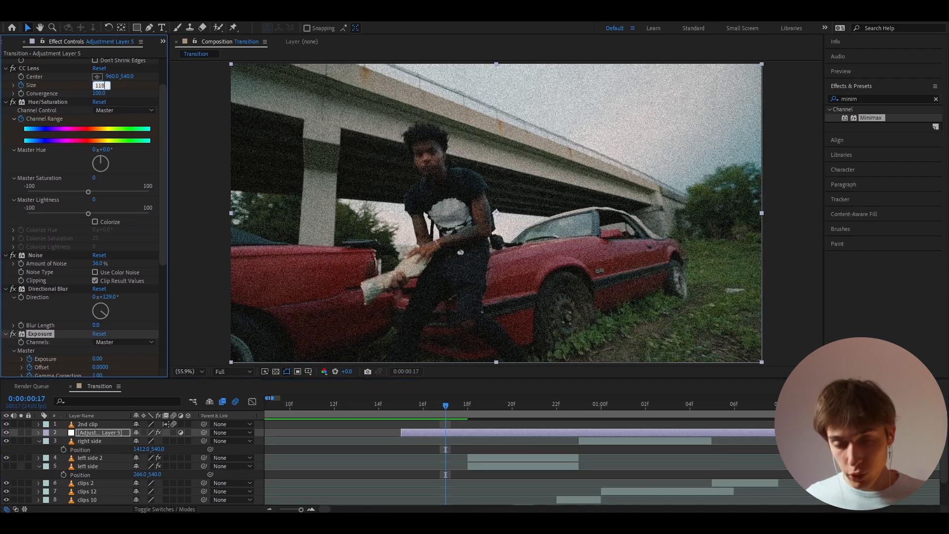
key("Return")
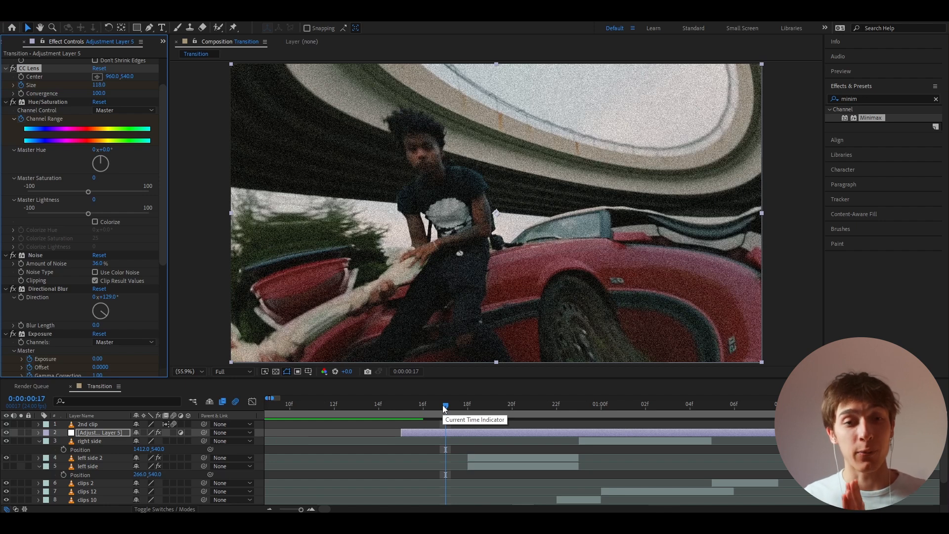
- Reveal the adjustment layer's keyframed properties and add an Exposure Offset keyframe at 0:00:00:18, where left side 2 begins
left_click_drag(444, 408, 465, 413)
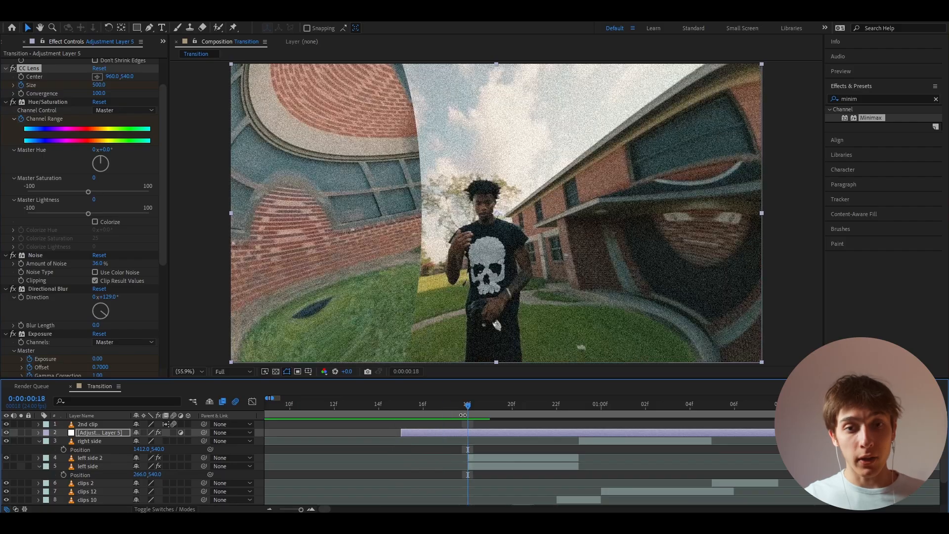
scroll(473, 489, "down", 2)
left_click(475, 483)
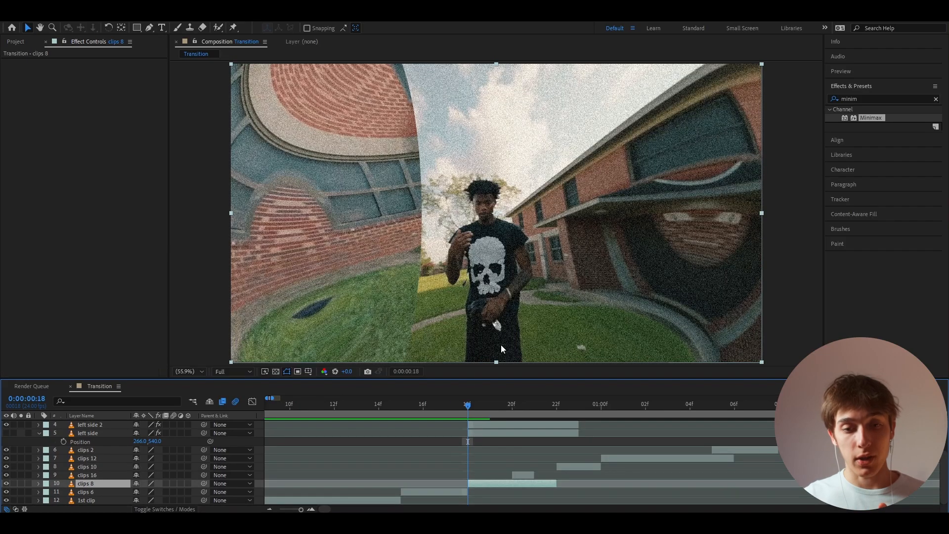
scroll(459, 460, "up", 2)
left_click(477, 457)
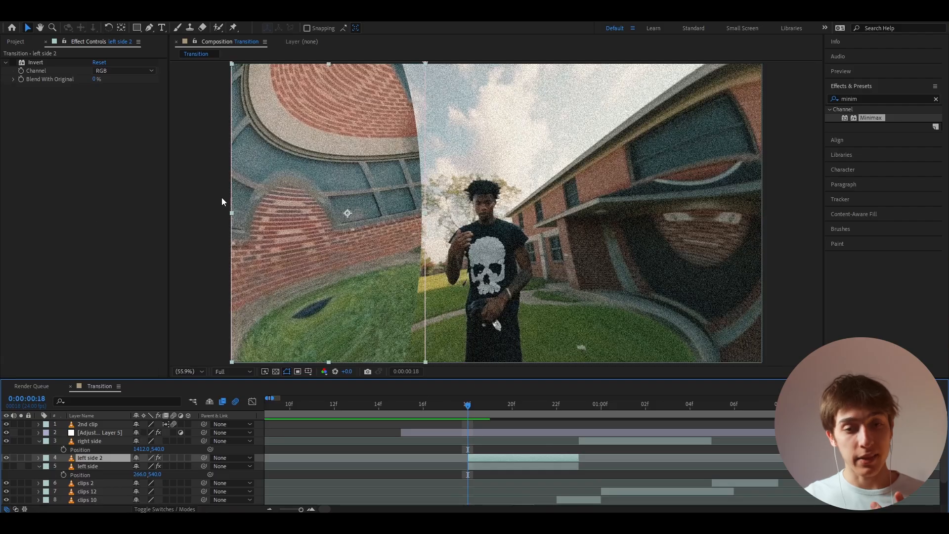
left_click(467, 433)
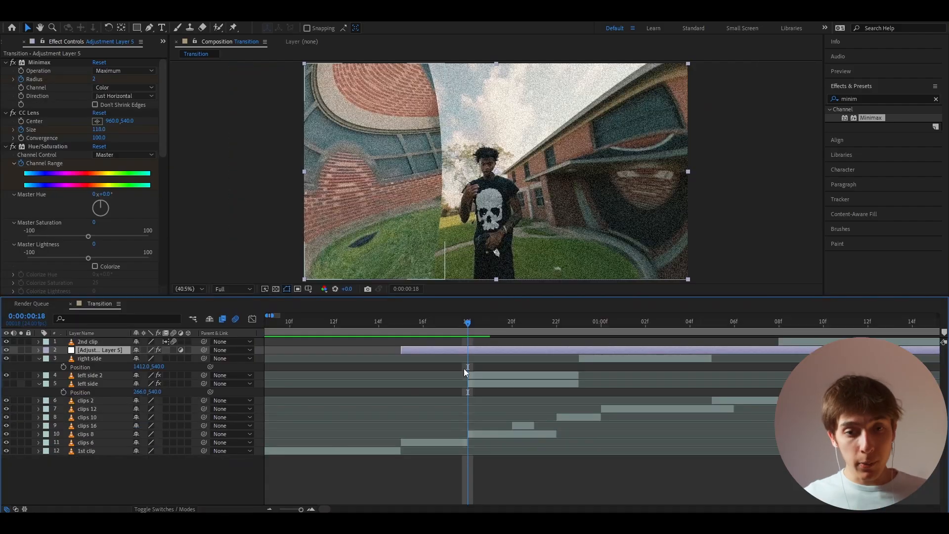
key("u")
scroll(430, 420, "up", 2)
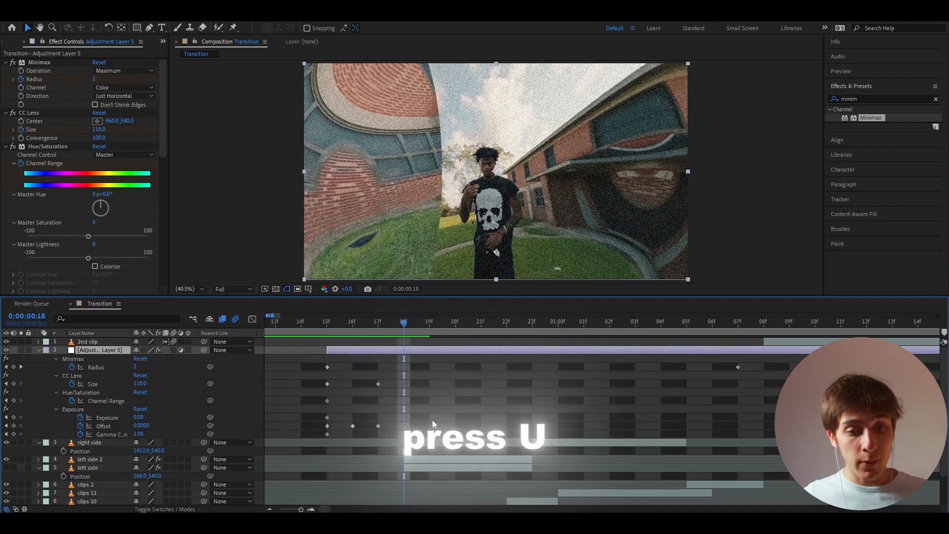
left_click(14, 426)
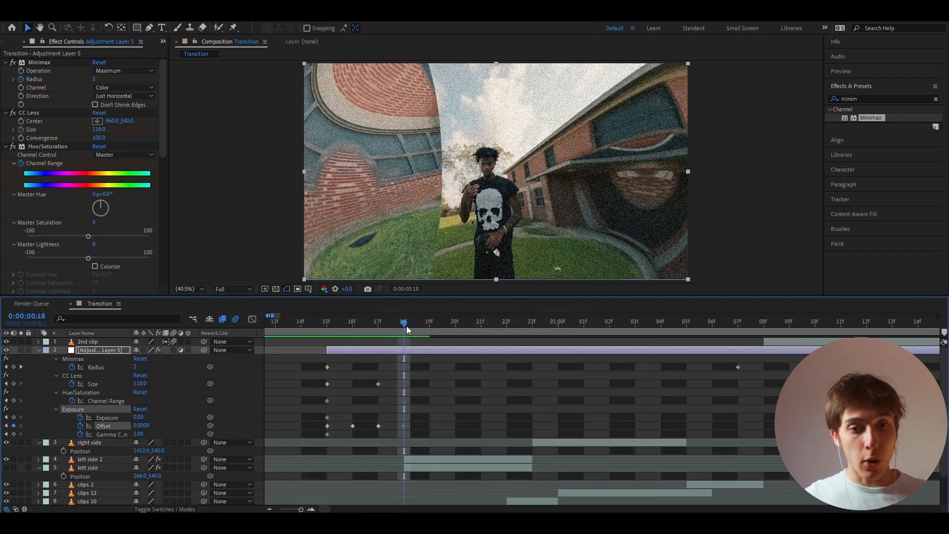
- Set the adjustment layer's Exposure Offset to 1 at 0:00:00:19
left_click(426, 324)
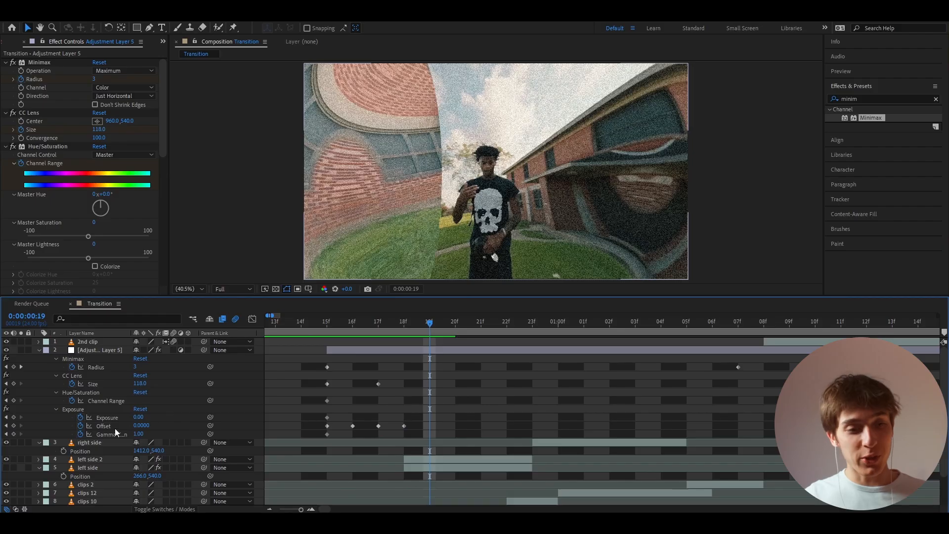
left_click(140, 425)
type("1")
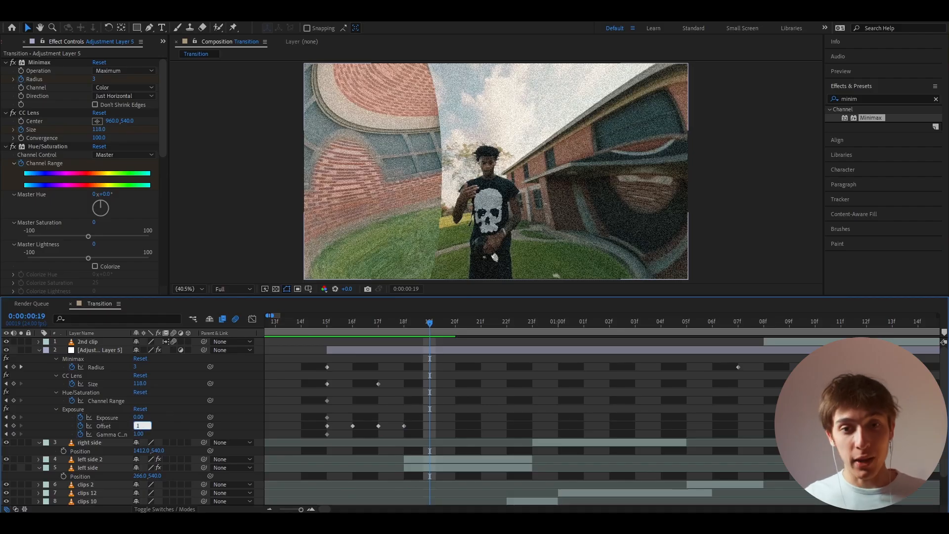
key("Return")
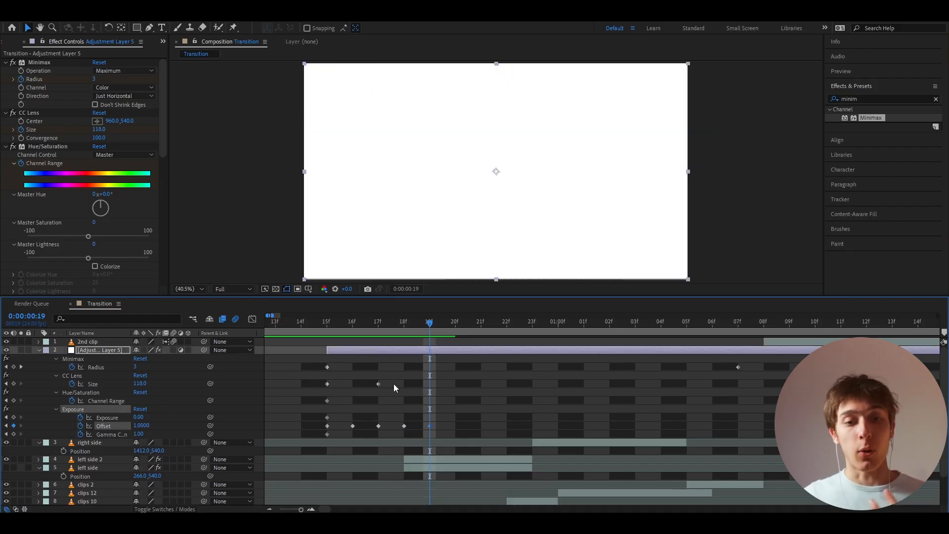
- Set the adjustment layer's Exposure Offset to 0 at 0:00:00:20
left_click_drag(432, 324, 456, 325)
left_click(141, 425)
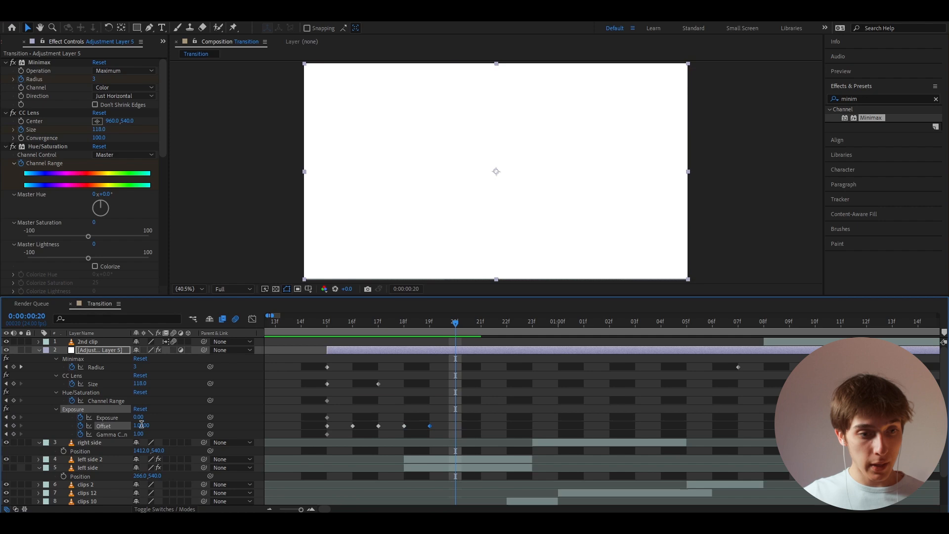
type("0")
key("Return")
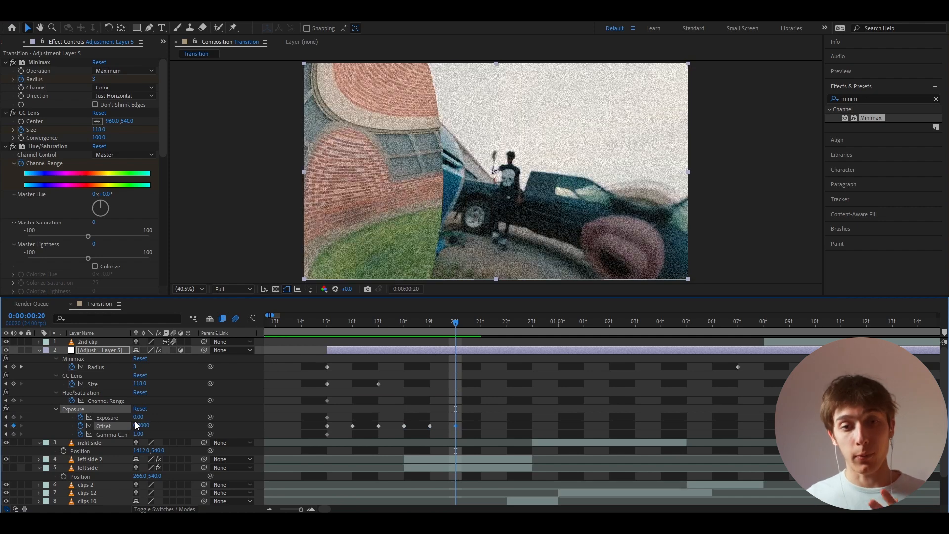
mouse_move(455, 325)
left_mouse_down()
mouse_move(411, 324)
mouse_move(459, 325)
left_mouse_up()
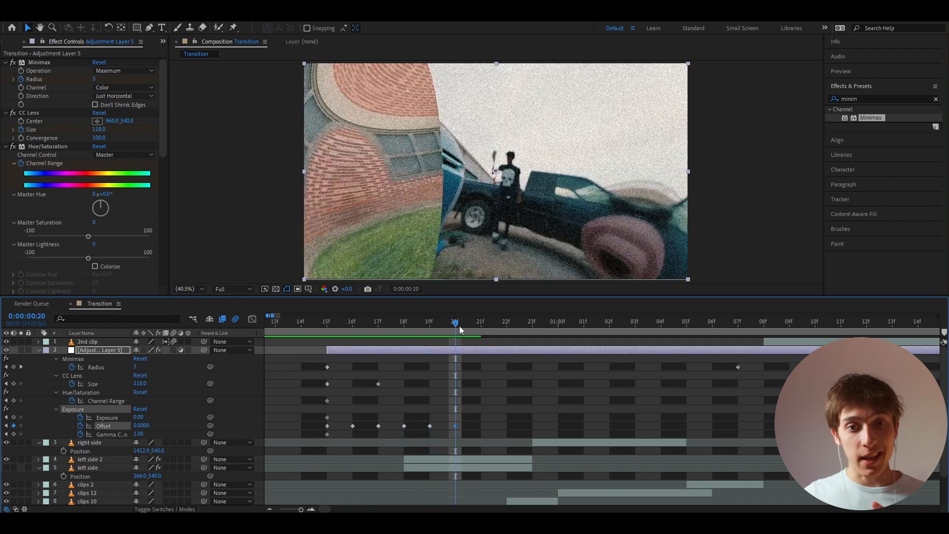
- Set the adjustment layer's Hue/Saturation Master Saturation to -100 at 0:00:00:20
scroll(458, 329, "down", 2)
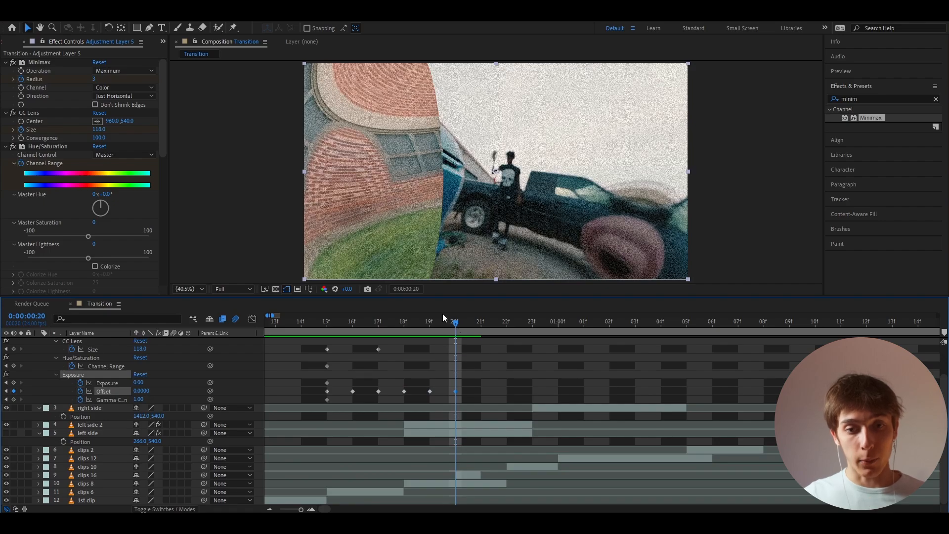
left_click(480, 321)
left_click(461, 324)
scroll(456, 354, "up", 2)
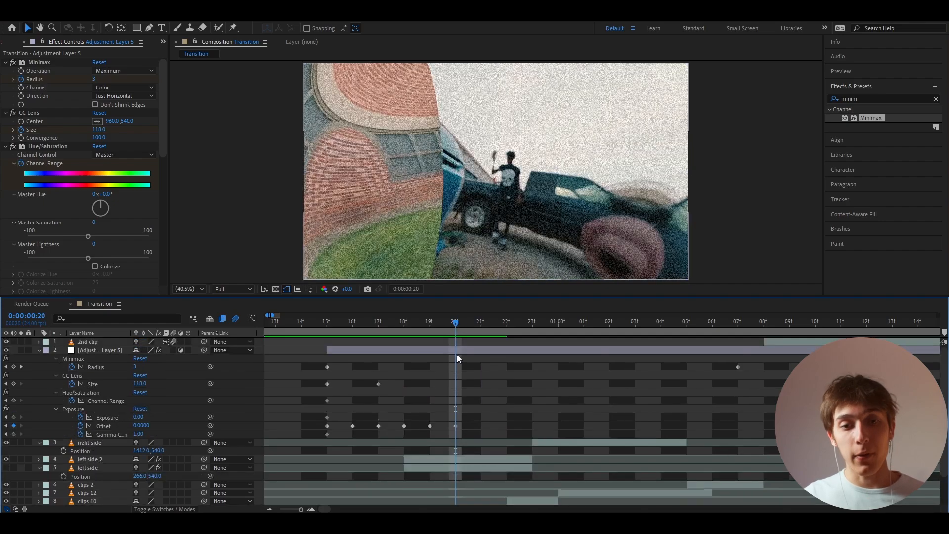
left_click(456, 352)
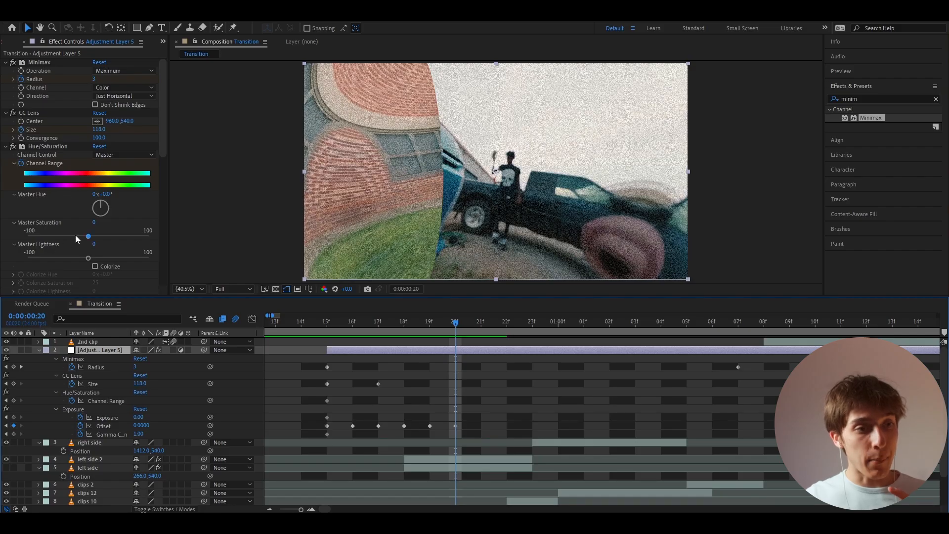
left_click_drag(87, 236, 1, 244)
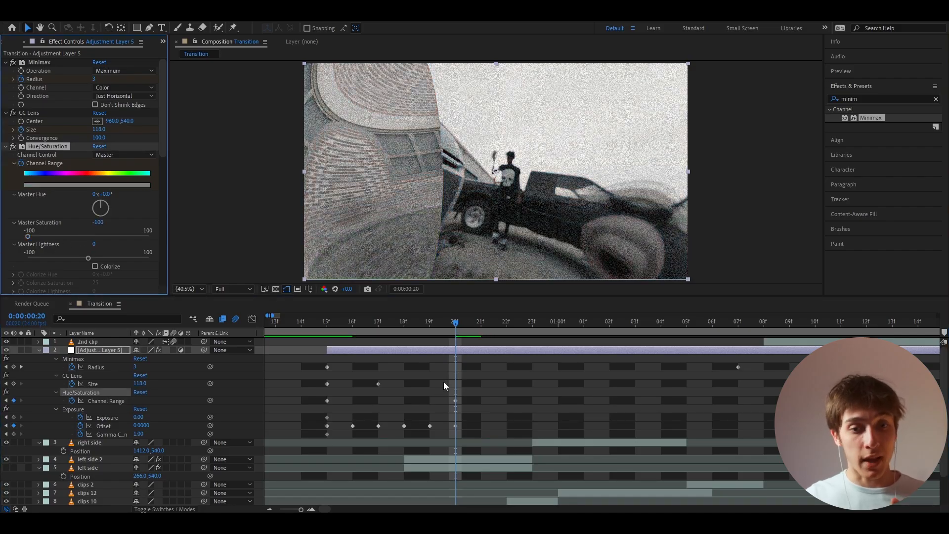
- Keyframe the adjustment layer's CC Lens Size at 0:00:00:19 and set it to 500 at 0:00:00:20
left_click(440, 354)
left_click(440, 350)
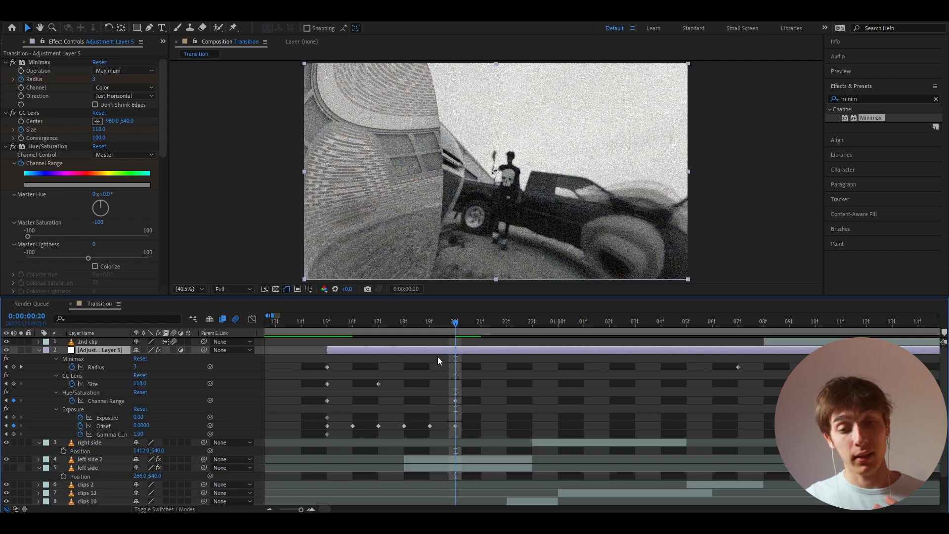
left_click(13, 383)
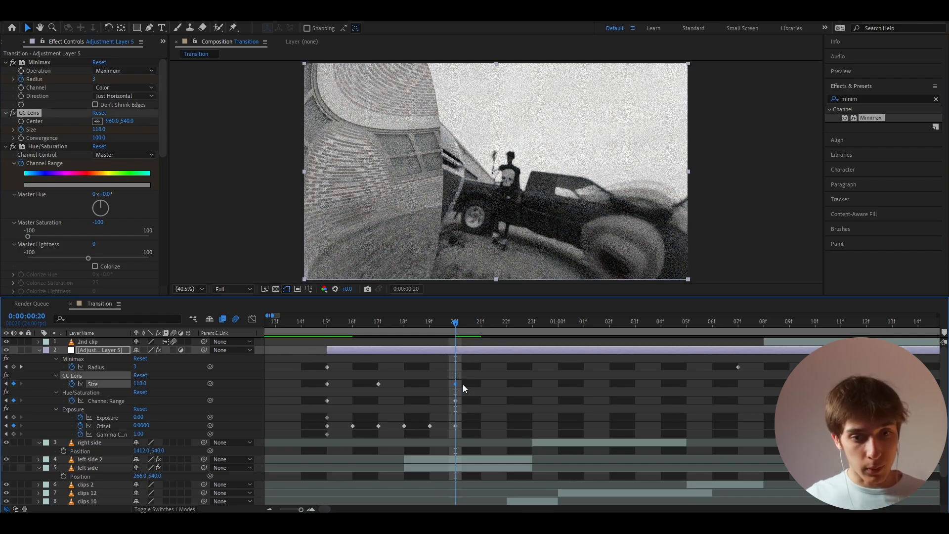
left_click_drag(455, 383, 524, 401)
left_click(140, 384)
type("500")
key("Return")
left_click_drag(443, 322, 459, 343)
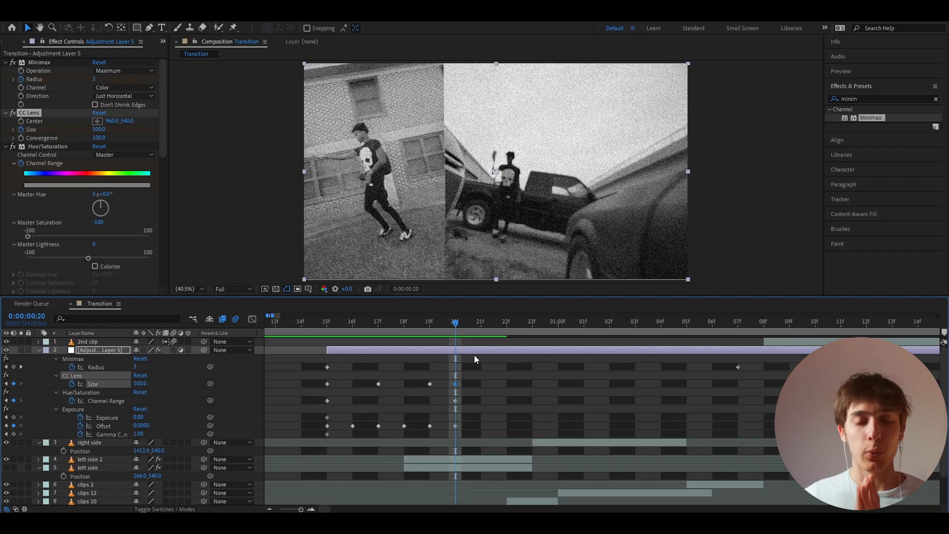
- Set the adjustment layer's Hue/Saturation Master Saturation to 0 at 0:00:00:21
key("Page_Down")
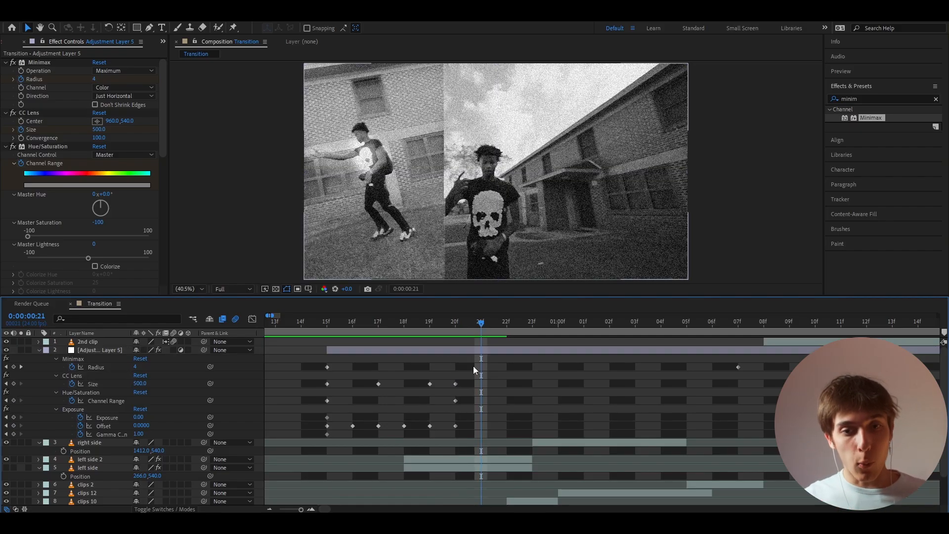
left_click(99, 222)
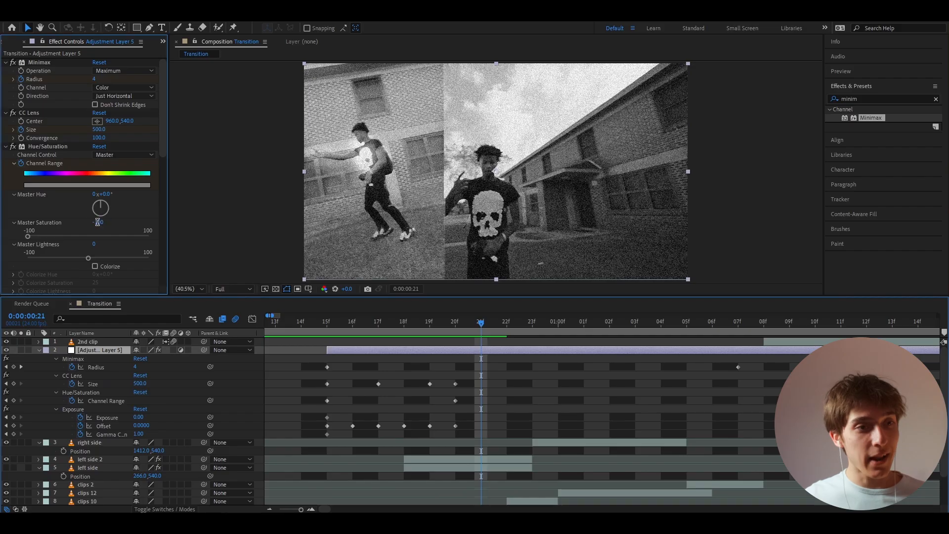
type("0")
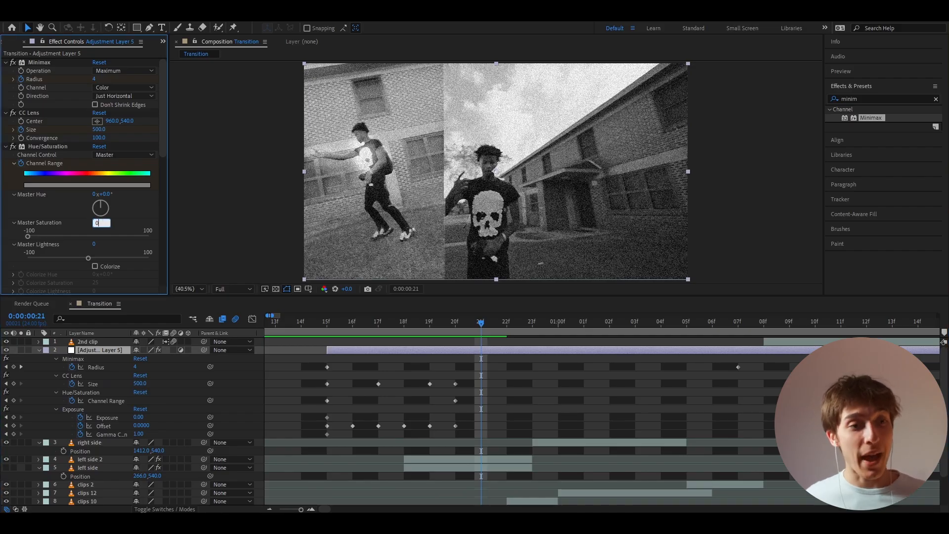
key("Return")
- Start keyframing the Directional Blur's Direction and Blur Length on the adjustment layer at 0:00:00:20
left_click_drag(163, 103, 169, 182)
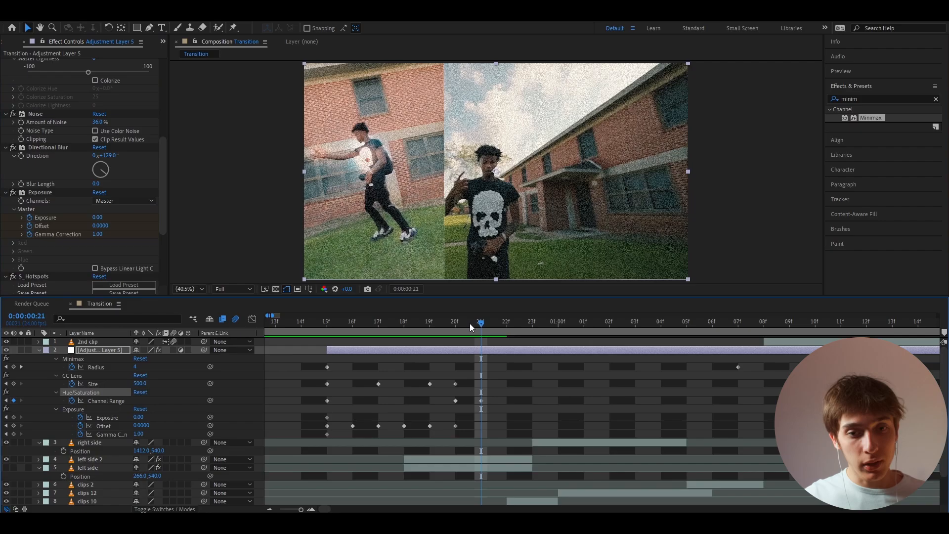
left_click_drag(469, 323, 462, 326)
left_click(21, 155)
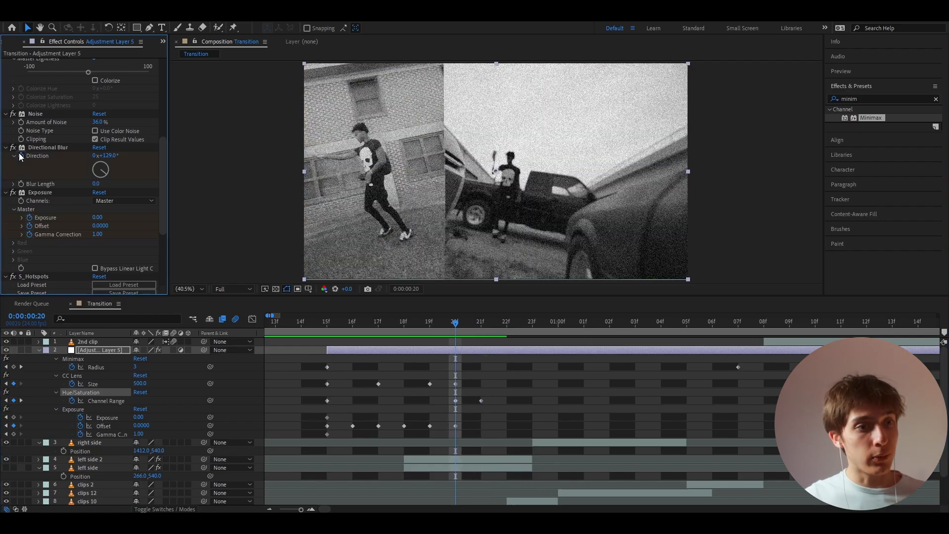
left_click(21, 183)
- Set the adjustment layer's Directional Blur Length to 120 at 0:00:00:21
left_click_drag(463, 322, 479, 323)
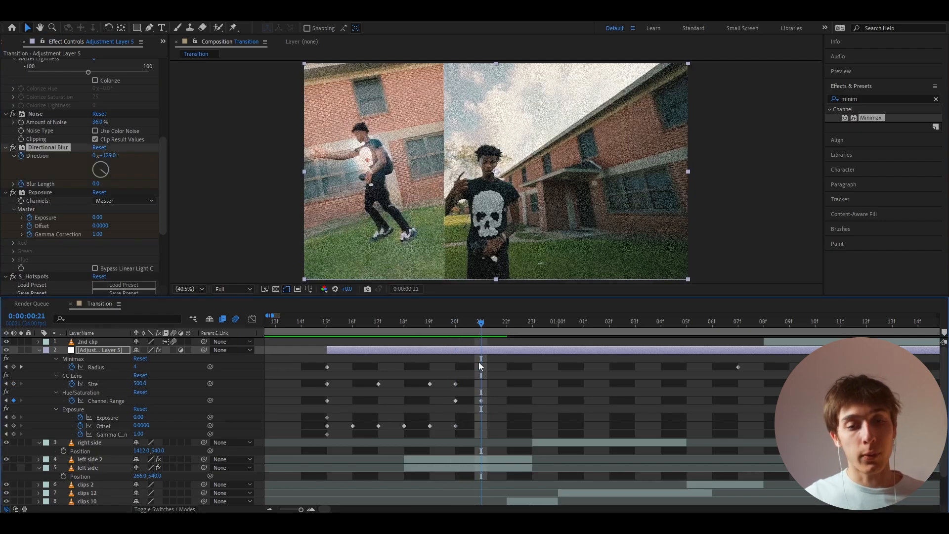
left_click(95, 183)
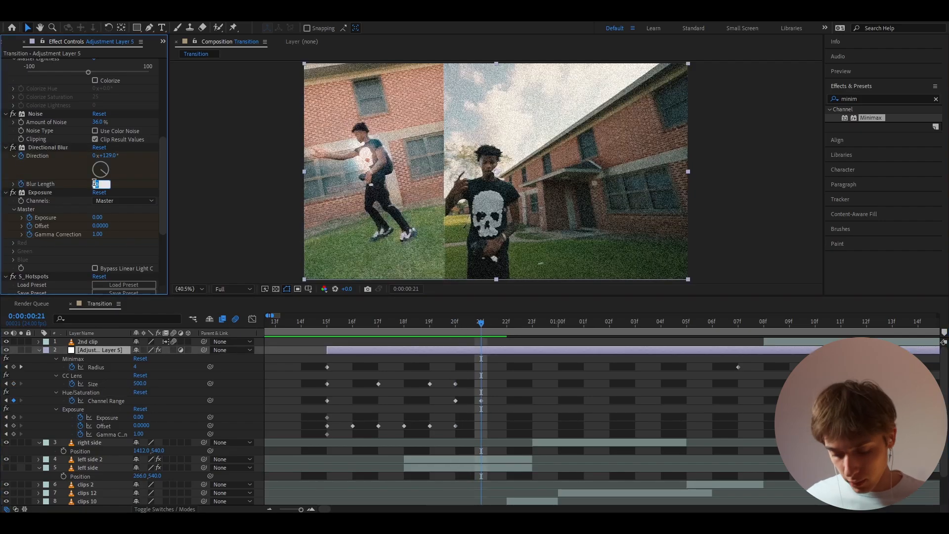
type("120")
key("Return")
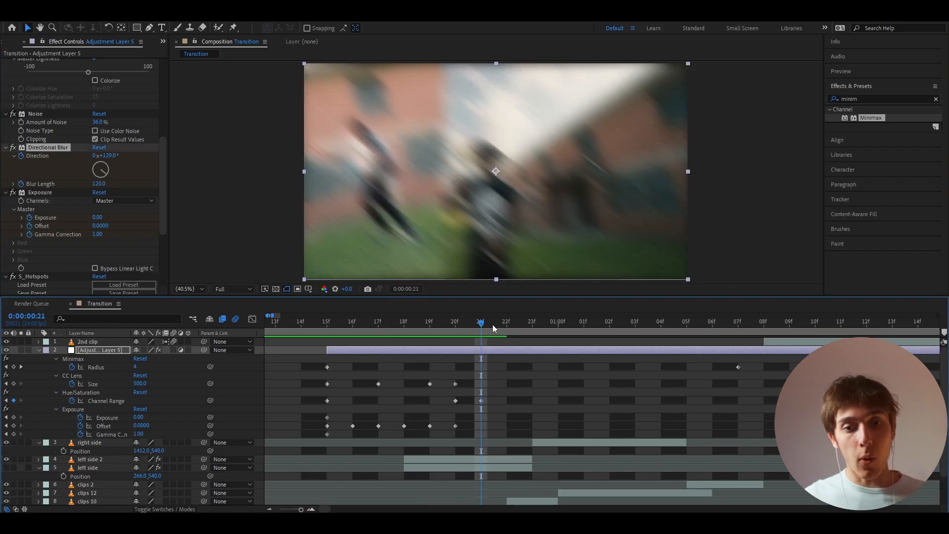
- Set the Directional Blur's Blur Length to 50 and its Direction to 62° at 0:00:00:22
left_click_drag(492, 324, 507, 324)
left_click(98, 184)
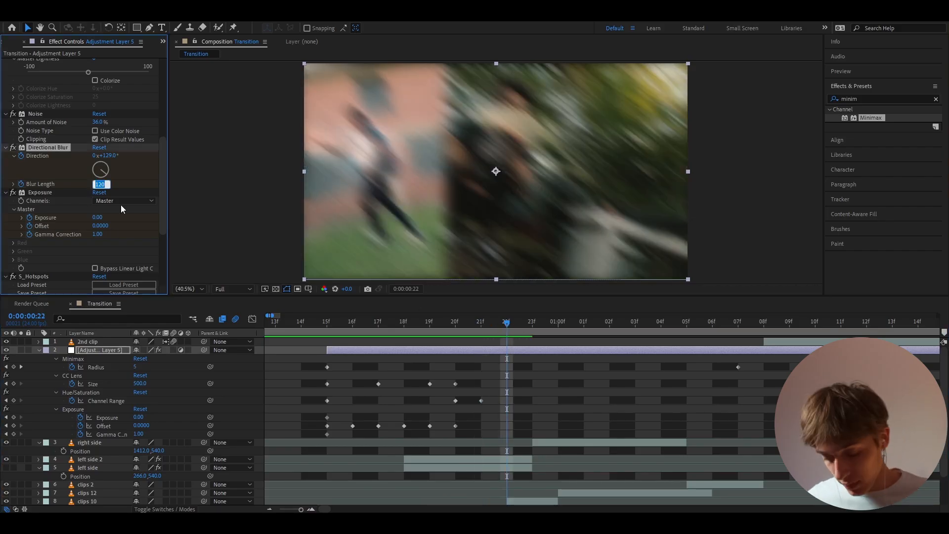
type("50")
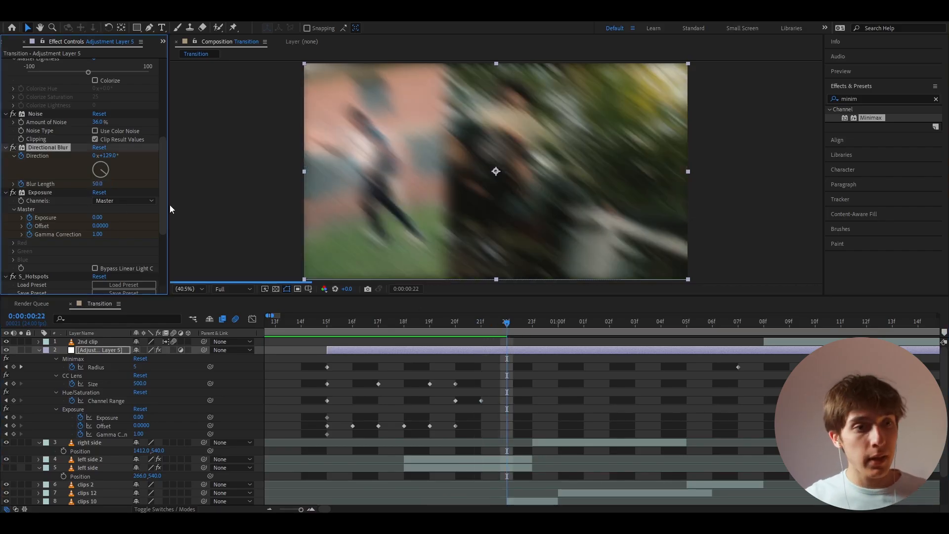
key("Return")
left_click_drag(111, 155, 81, 157)
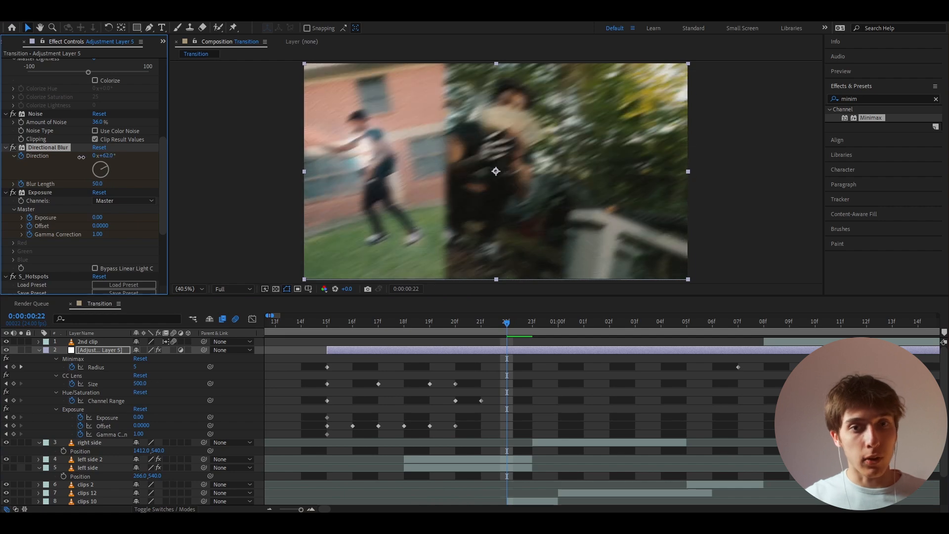
- Set the adjustment layer's Directional Blur Length to 0 at 0:00:00:23
left_click(497, 376)
key("Page_Down")
left_click(97, 184)
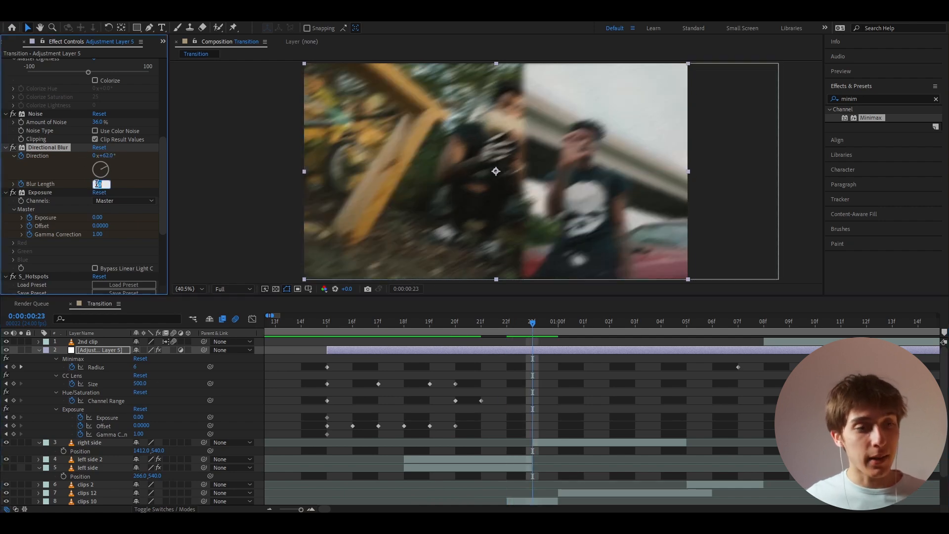
type("0")
key("Return")
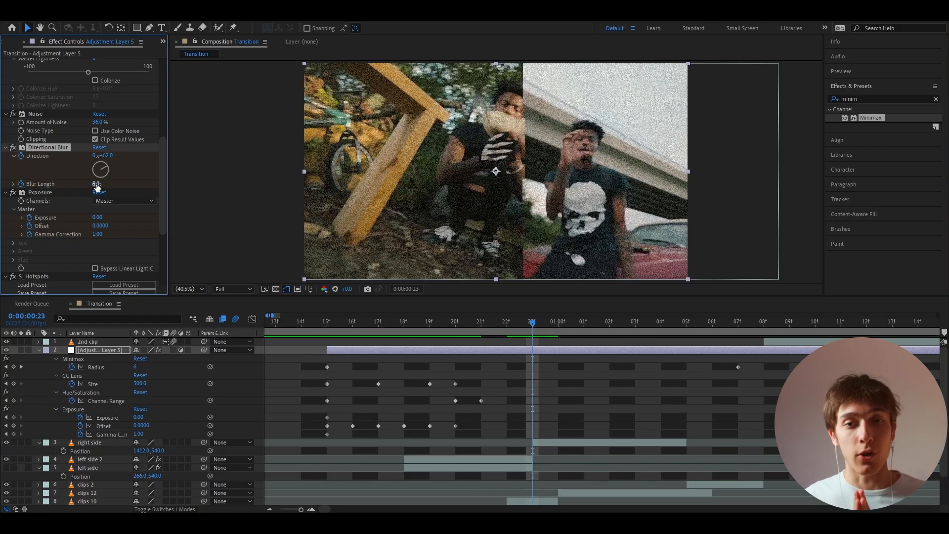
- Set the adjustment layer's Hue/Saturation Master Saturation to -100 at 0:00:00:23, where the right side layer begins
left_click_drag(461, 326, 503, 321)
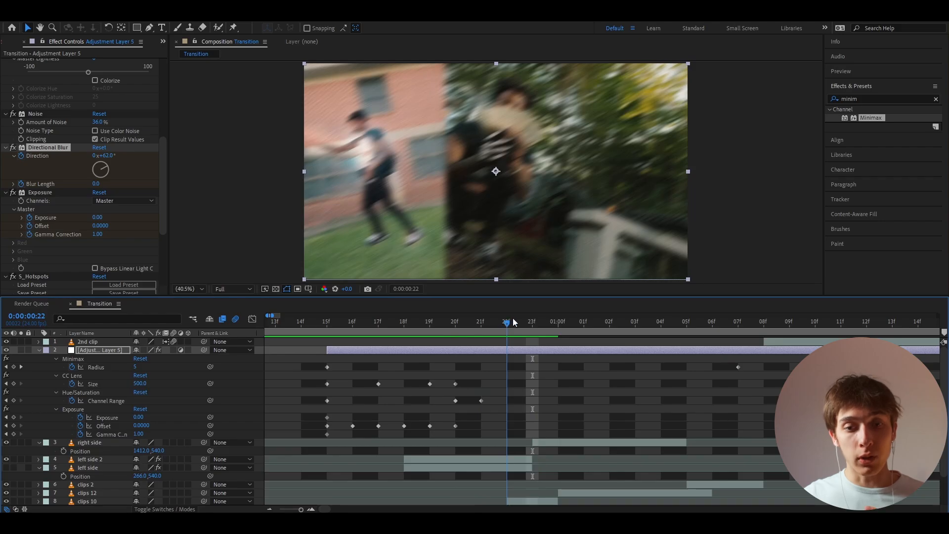
left_click(489, 460)
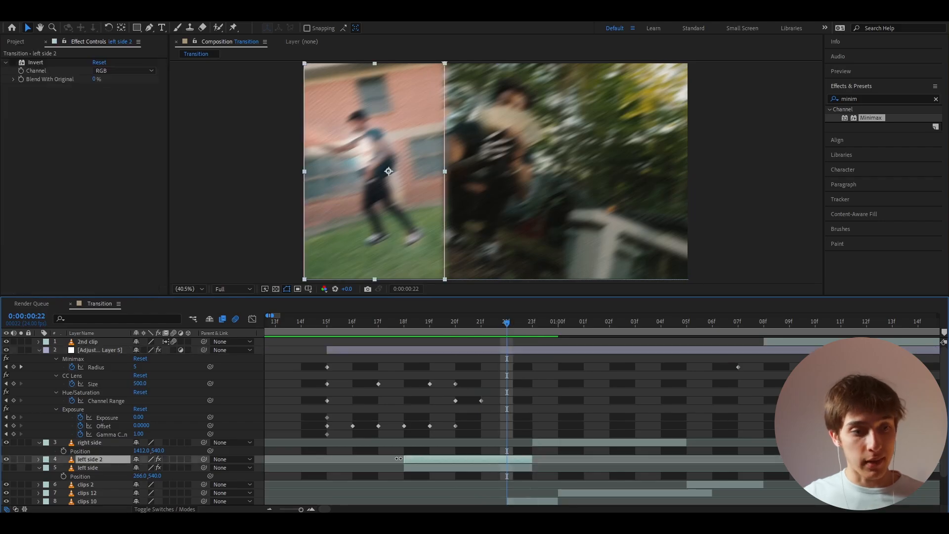
left_click(511, 350)
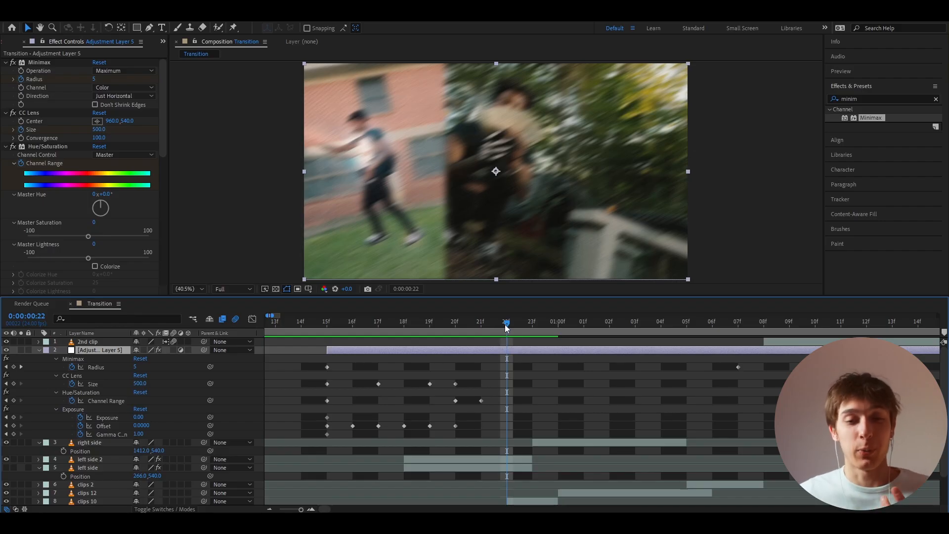
left_click_drag(507, 325, 532, 324)
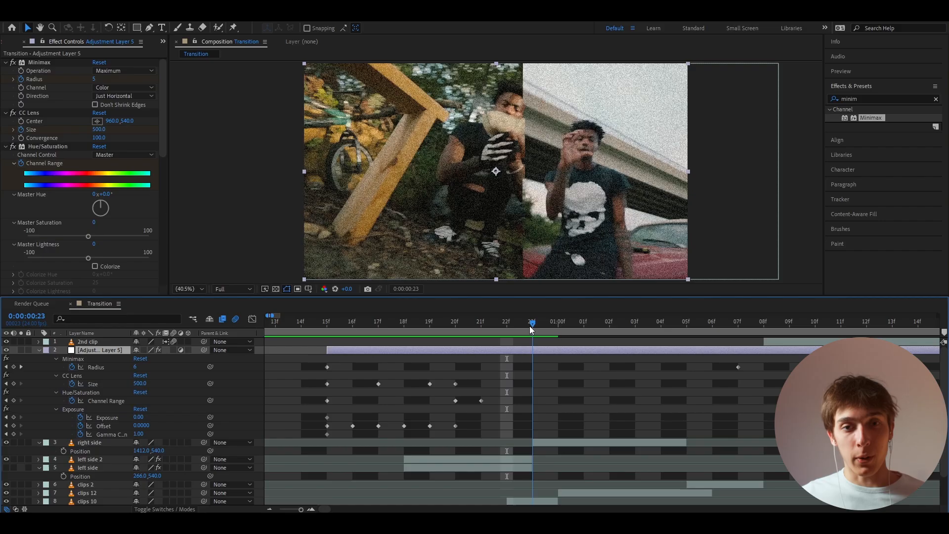
left_click_drag(87, 236, 28, 237)
left_click(526, 371)
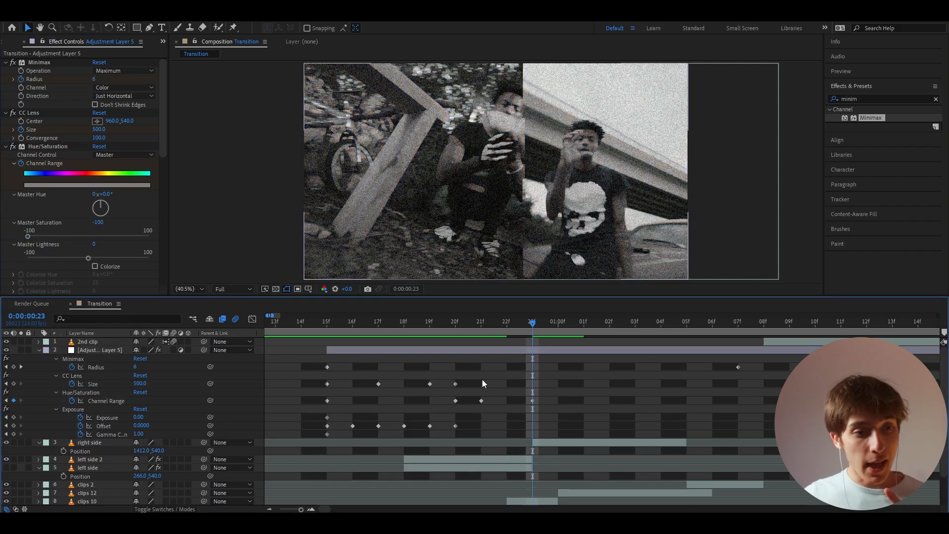
- Add a CC Lens Size keyframe at 0:00:00:23 and set the size to 118 at 0:00:01:00
left_click(14, 384)
left_click(547, 325)
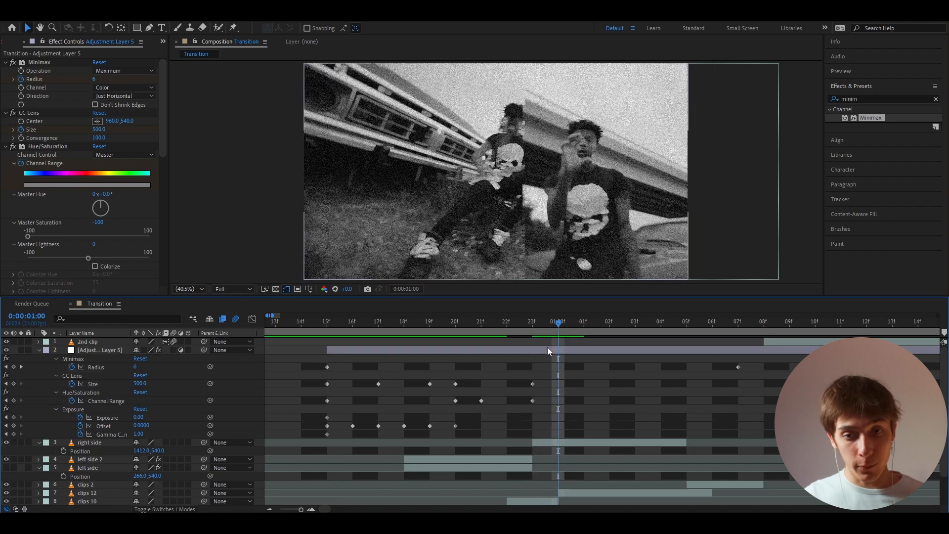
left_click(137, 383)
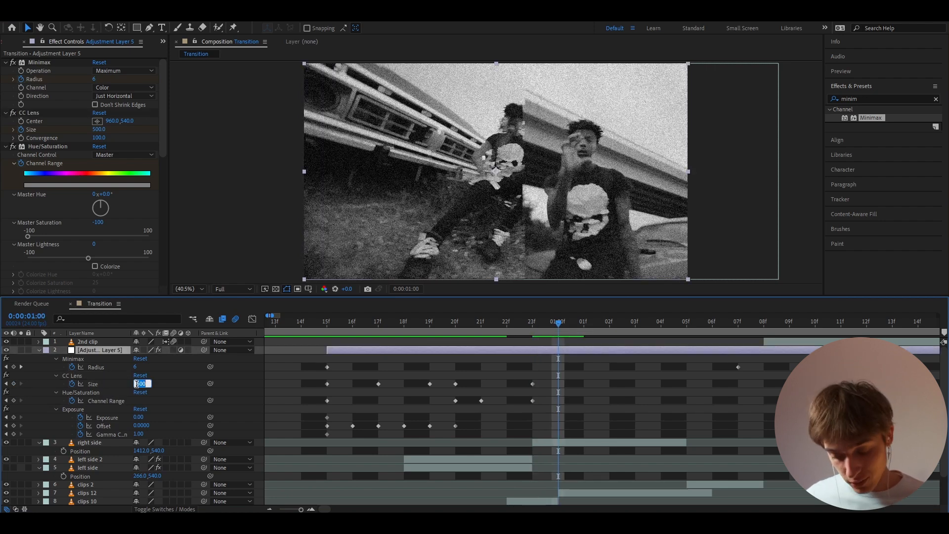
type("118")
key("Return")
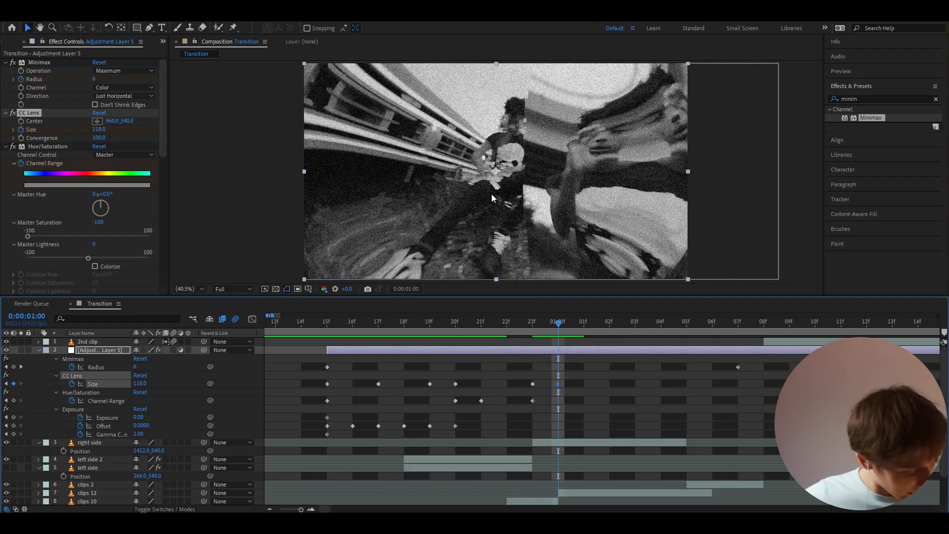
- Add keyframes for the adjustment layer's Exposure, Offset and Gamma Correction at 0:00:00:23
left_click(534, 327)
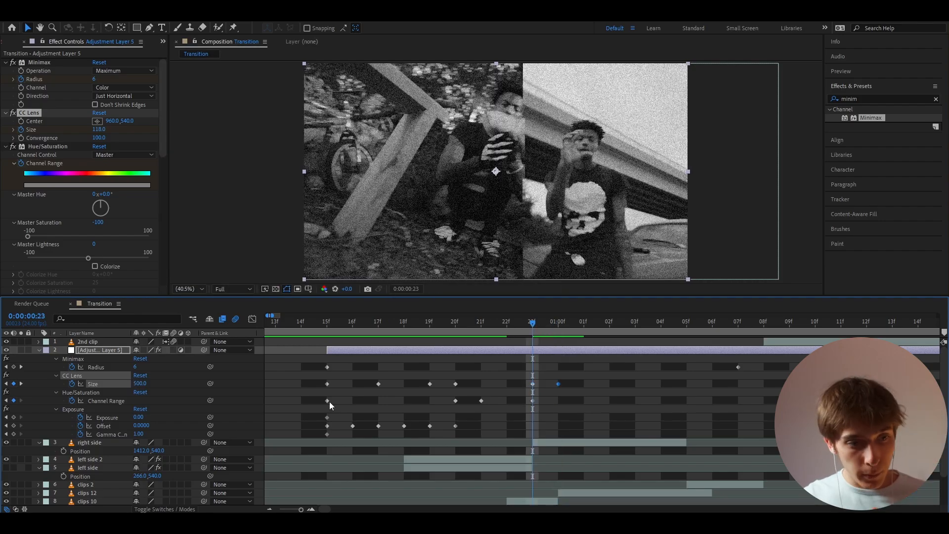
left_click(14, 417)
left_click(13, 426)
left_click(14, 434)
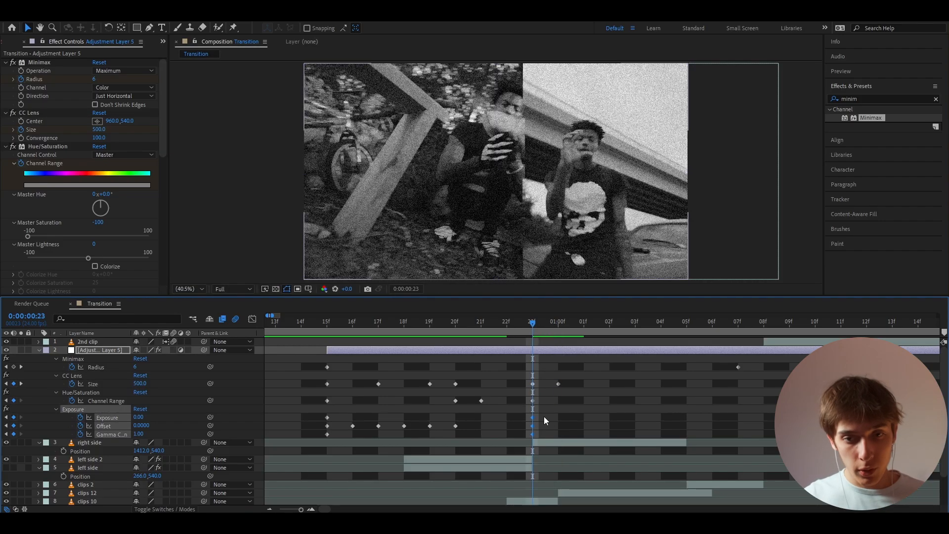
- At 0:00:01:00, set the adjustment layer's Exposure to 1 and Gamma Correction to about 2.06, and keyframe the unchanged Offset
key("Page_Down")
left_click(142, 416)
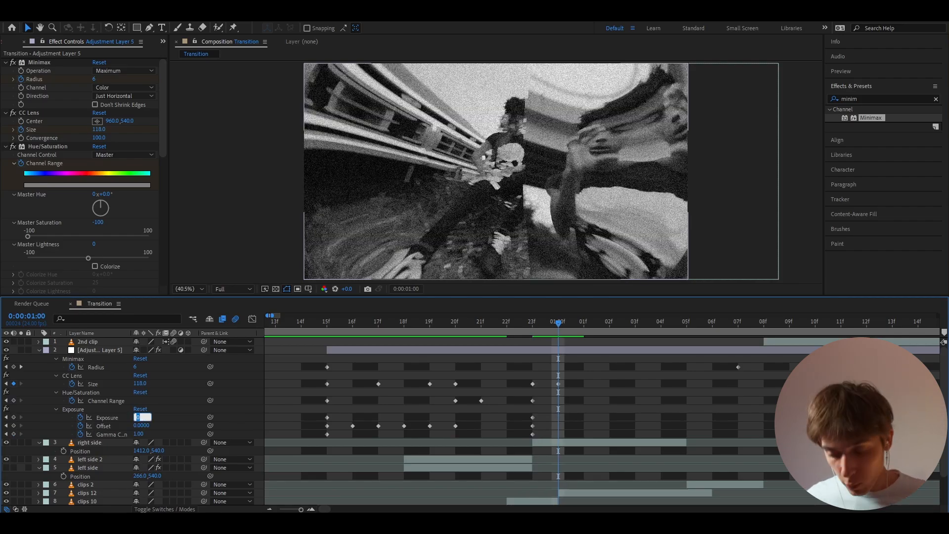
type("1")
key("Return")
left_click_drag(138, 434, 195, 431)
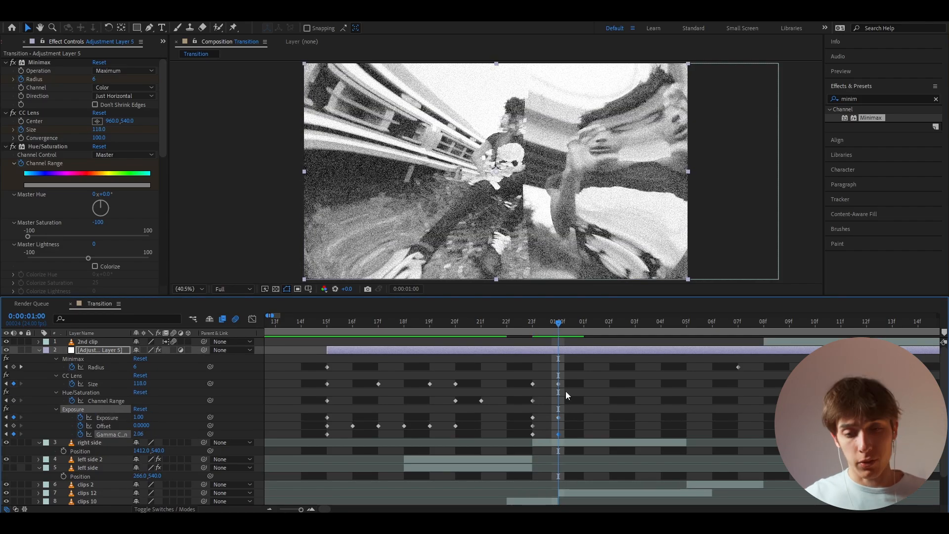
left_click(538, 323)
mouse_move(536, 323)
left_mouse_down()
mouse_move(674, 322)
mouse_move(550, 331)
left_mouse_up()
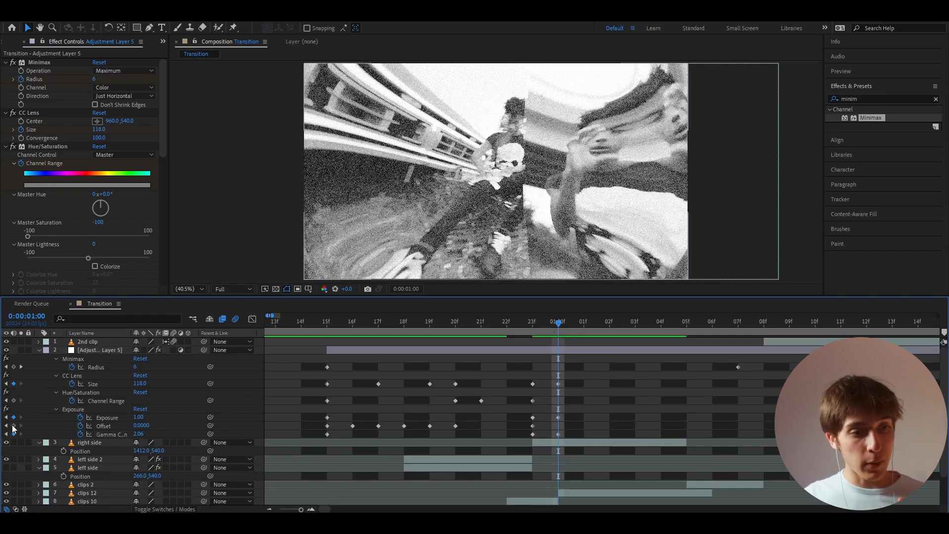
left_click(13, 425)
- At 0:00:01:01, set the Exposure effect's Offset to 1, Exposure to 0 and Gamma Correction to 0.1
left_click_drag(559, 325, 584, 326)
left_click(574, 402)
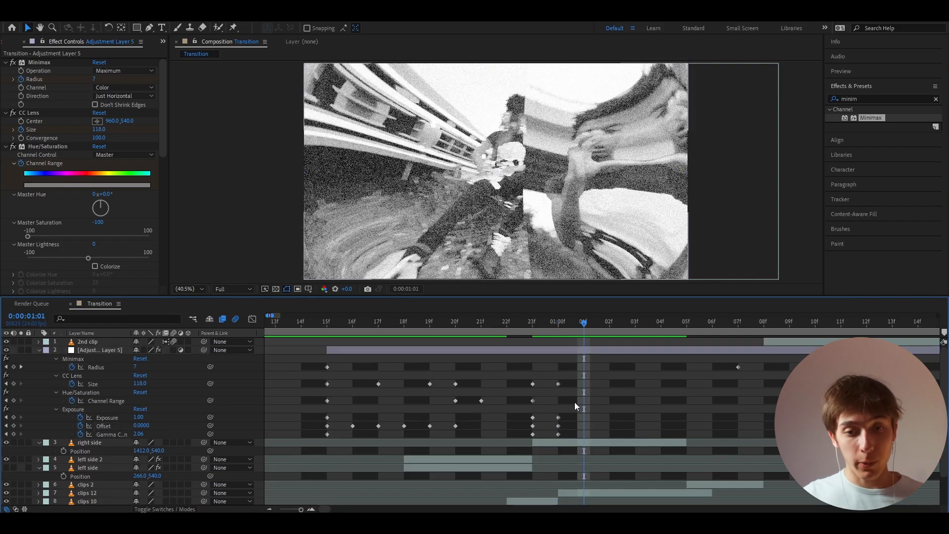
left_click(141, 426)
type("1")
key("Return")
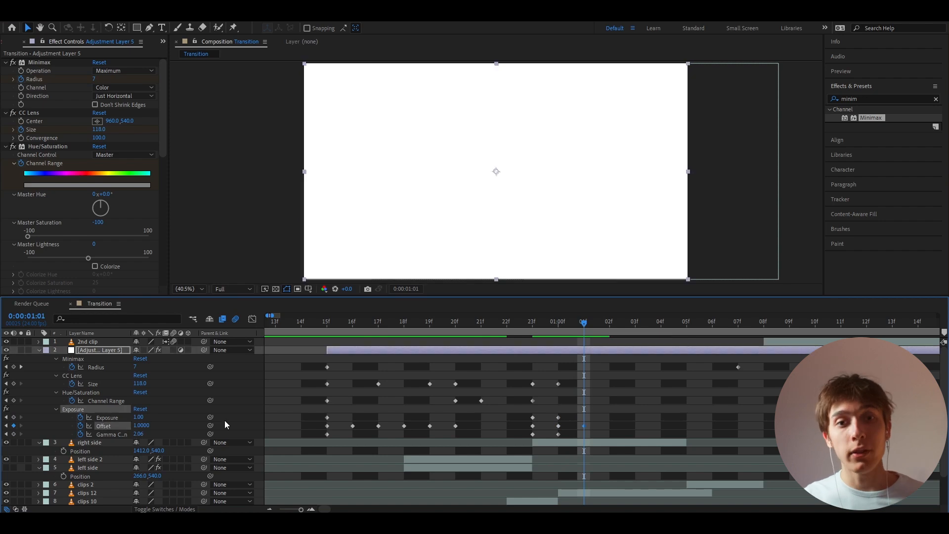
left_click(138, 417)
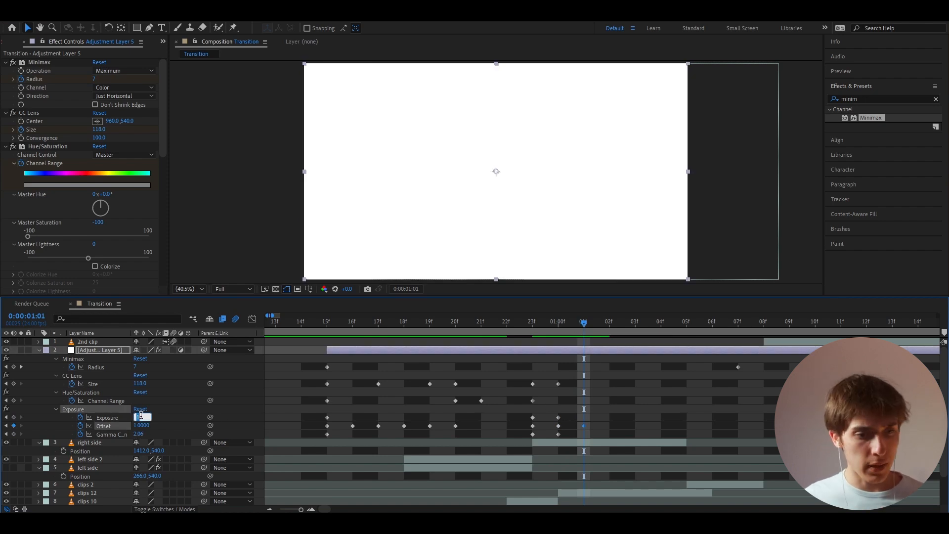
type("0")
key("Return")
left_click(138, 434)
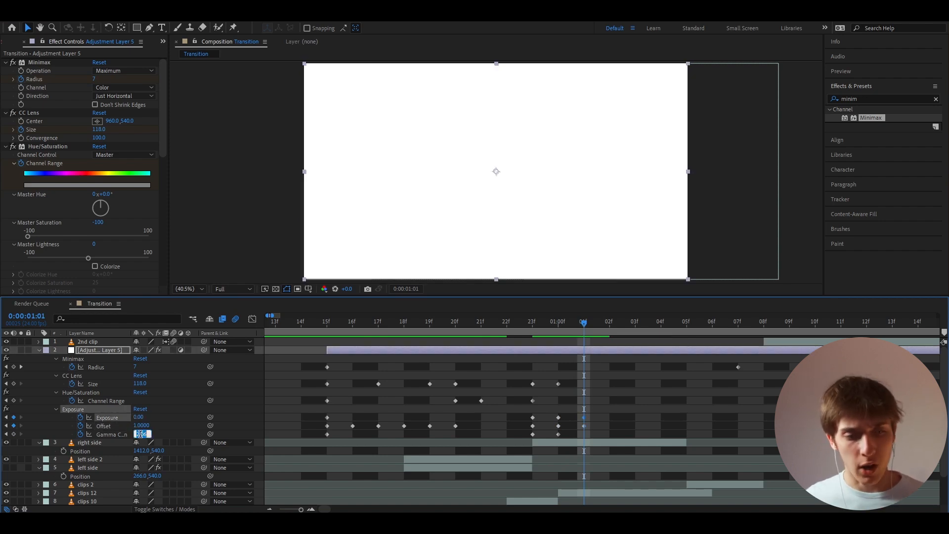
type("0.1")
key("Return")
- At 0:00:01:02, set the Exposure effect's Offset to 0, Exposure to 0.66 and Gamma Correction to 0.29
key("Page_Down")
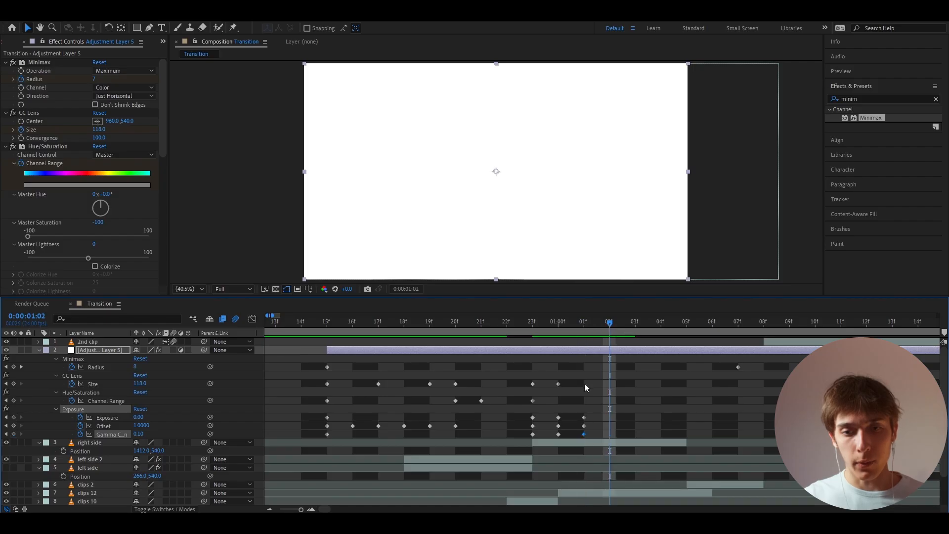
left_click(141, 426)
type("0")
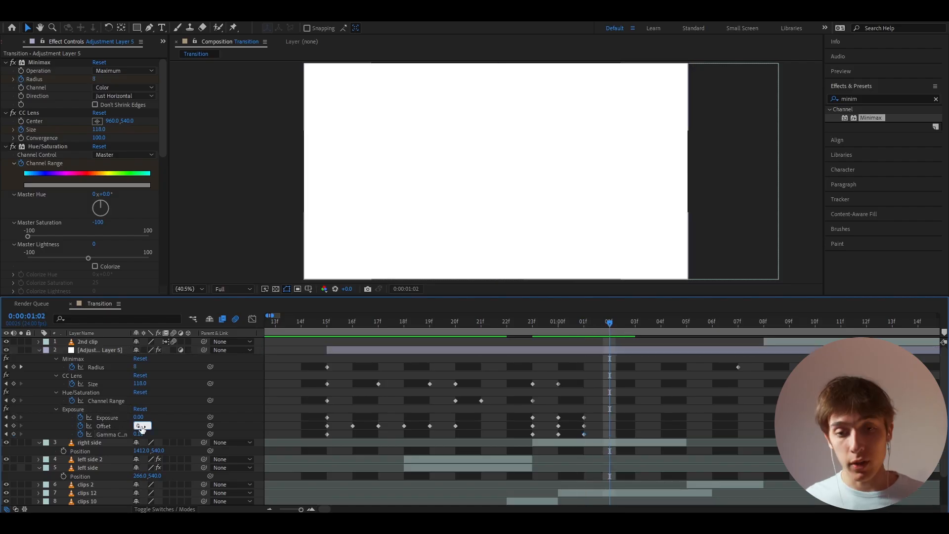
key("Return")
left_click(138, 417)
type("0")
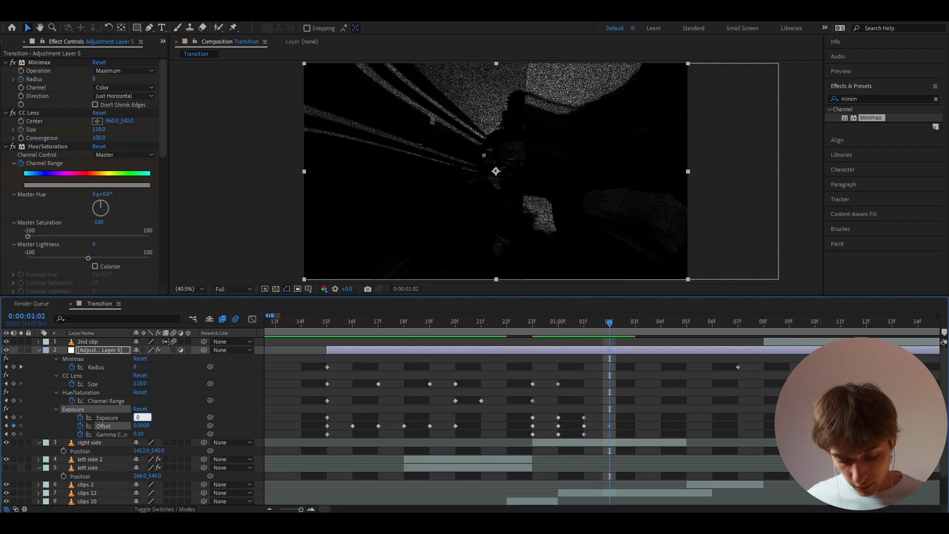
type(".66")
key("Return")
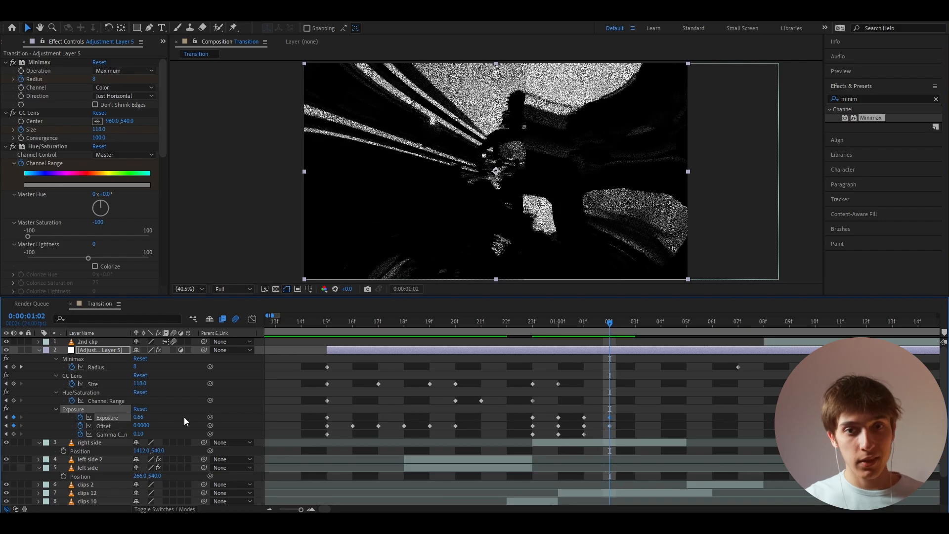
left_click(150, 434)
type("0.2")
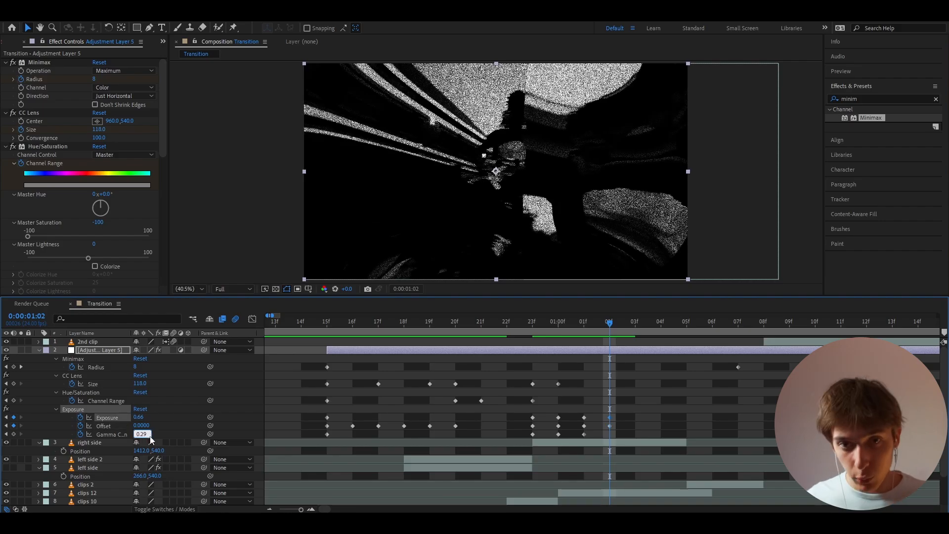
type("9")
key("Return")
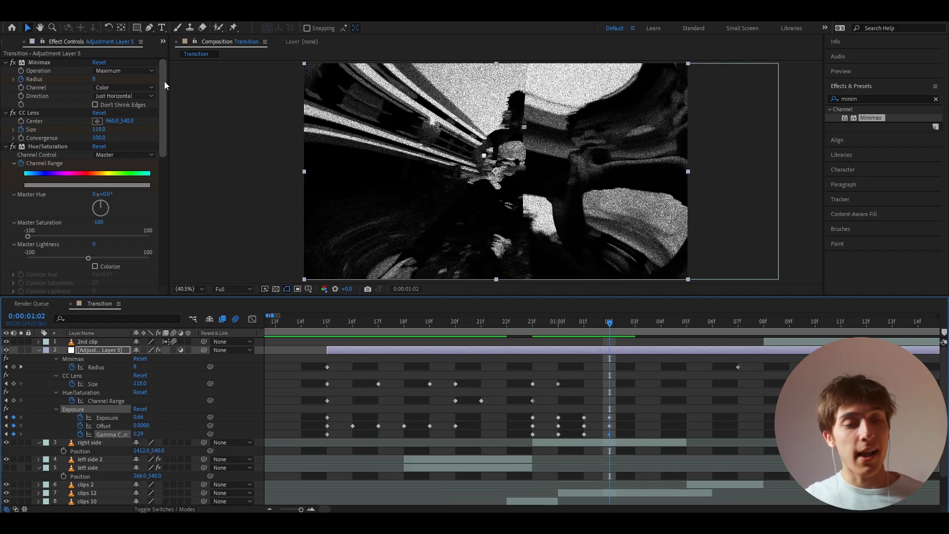
- Enable keyframing for the S_Hotspots effect's Blur Input and Threshold at 0:00:01:01
left_click_drag(164, 81, 164, 251)
left_click(34, 156)
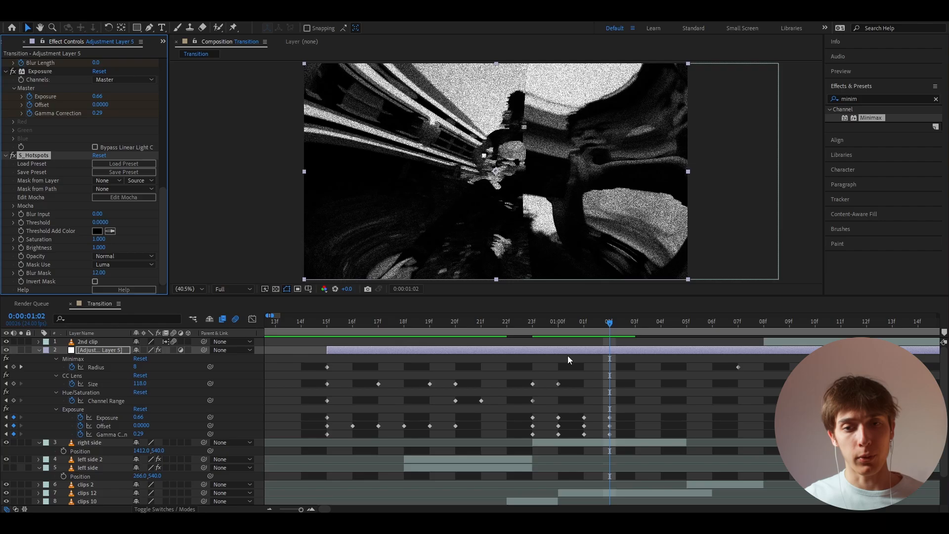
left_click_drag(609, 323, 590, 325)
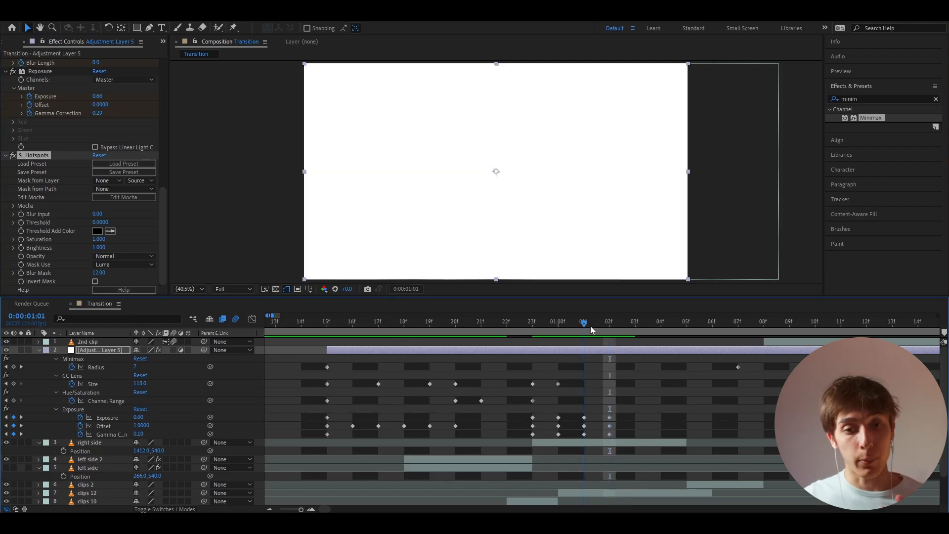
left_click(21, 215)
left_click(21, 223)
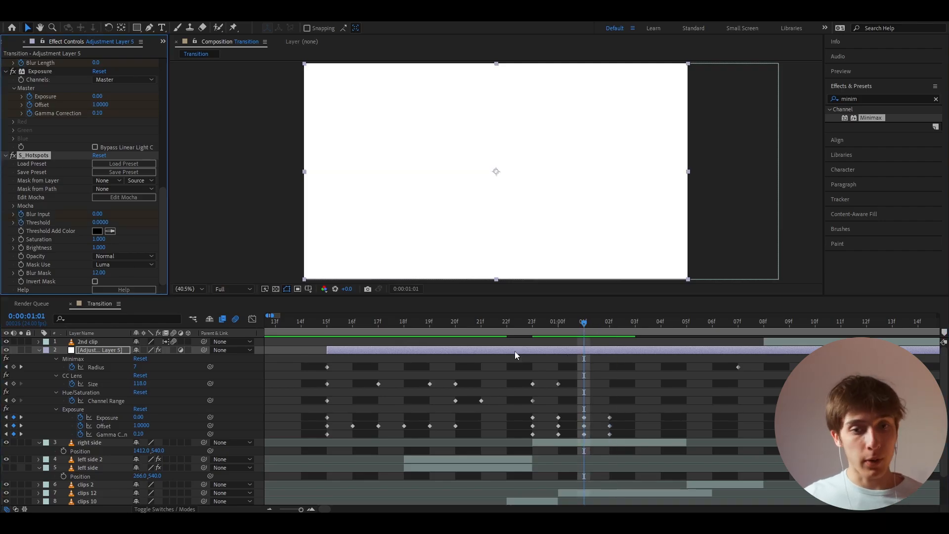
- Set the S_Hotspots Blur Input to 6 and Threshold to 0.25 at 0:00:01:02
left_click_drag(583, 322, 610, 323)
left_click(97, 215)
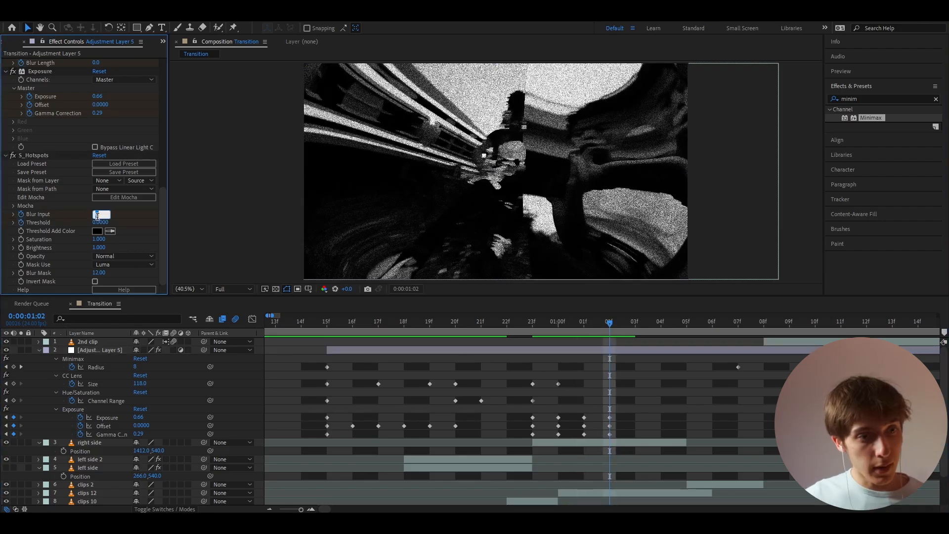
type("6")
key("Return")
left_click(97, 223)
type("0")
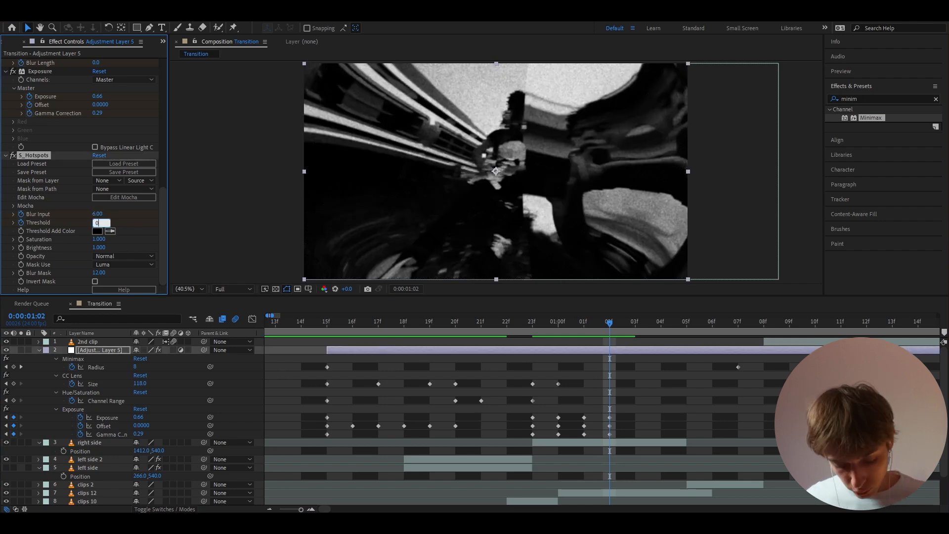
type(".25")
key("Return")
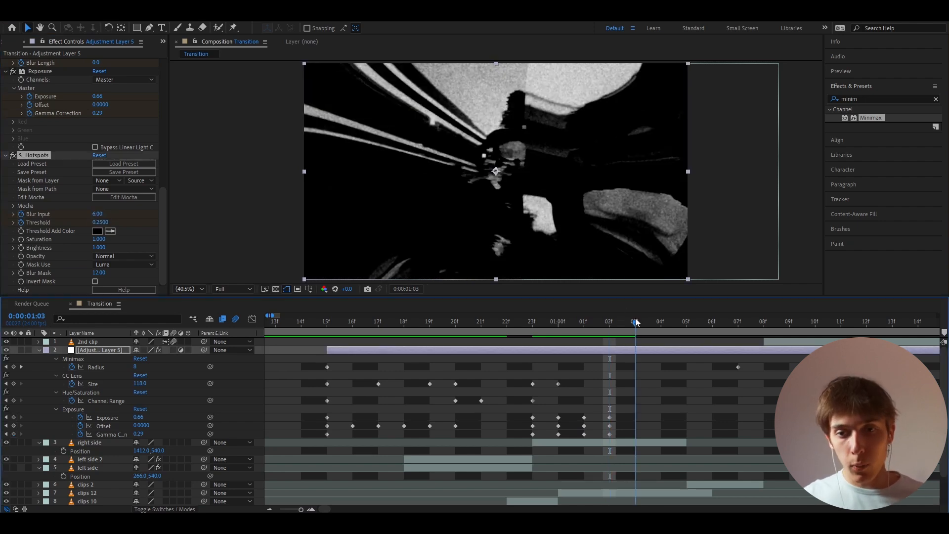
- Set the adjustment layer's CC Lens Size to 95 at 0:00:01:04
left_click_drag(609, 323, 636, 323)
left_click(653, 324)
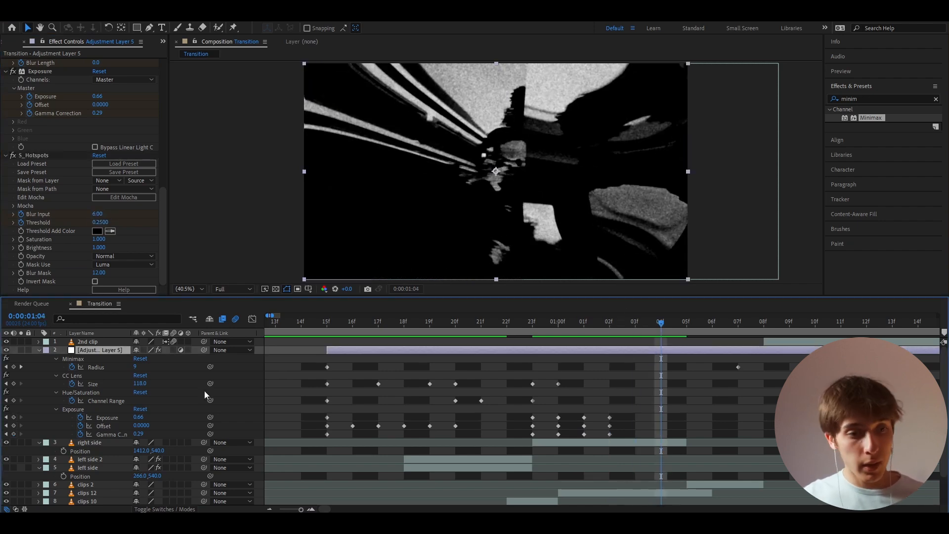
left_click(143, 384)
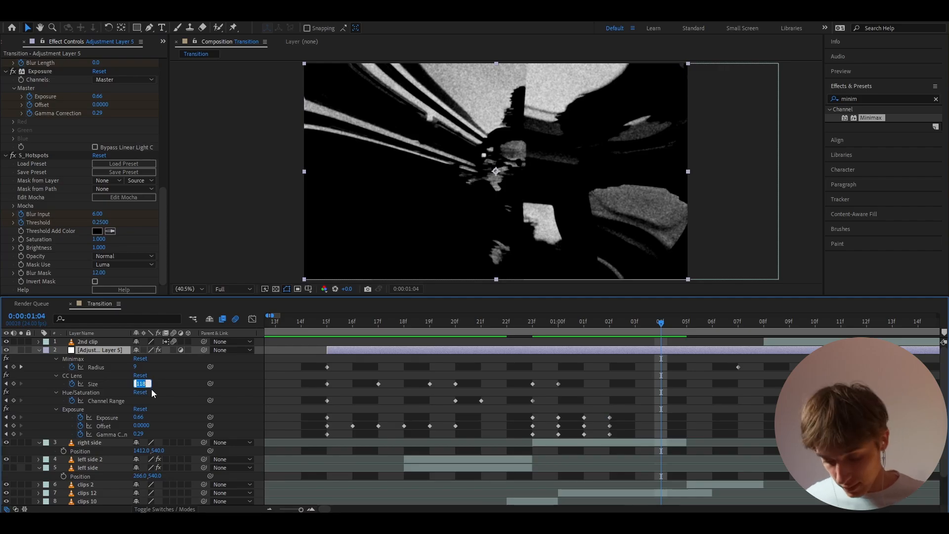
type("95")
key("Return")
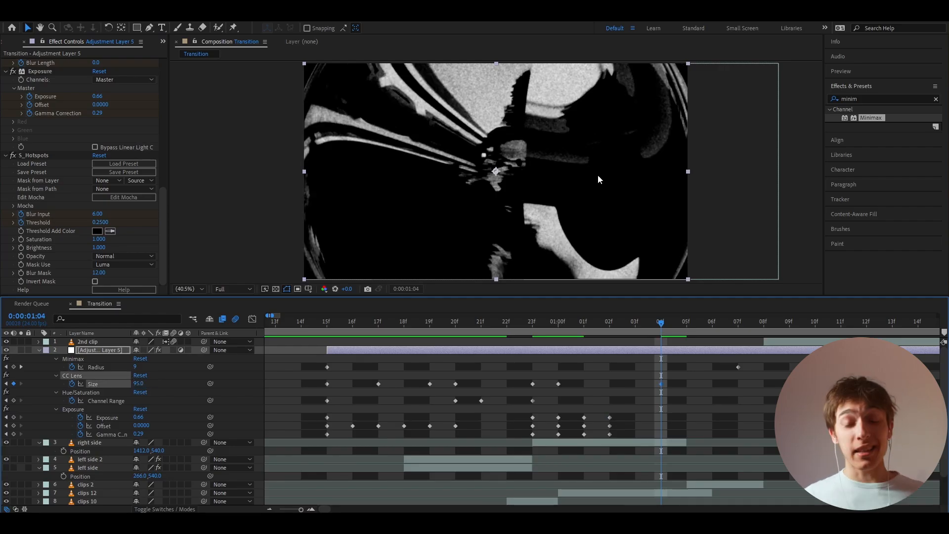
- Set the adjustment layer's CC Lens Size to 120 at 0:00:01:05, where the right side layer ends
left_click(684, 324)
left_click(139, 383)
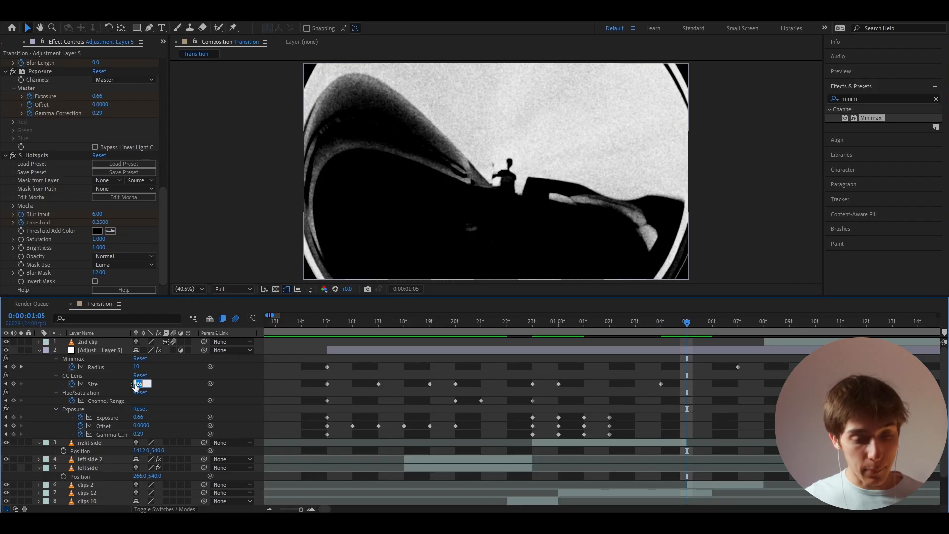
type("120")
- Set the Exposure effect's Exposure to 0.87 and Gamma Correction to 0.36 at 0:00:01:05
left_click(139, 417)
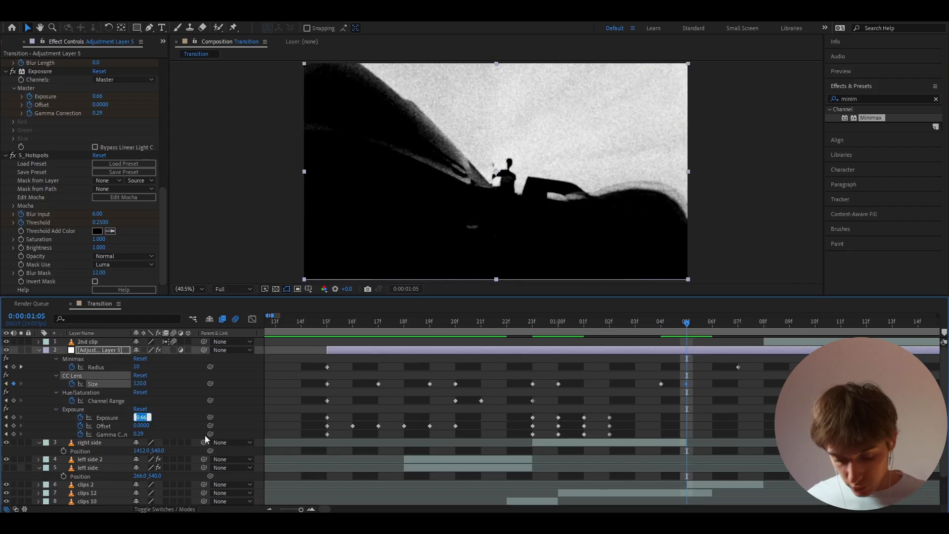
type("0.87")
key("Return")
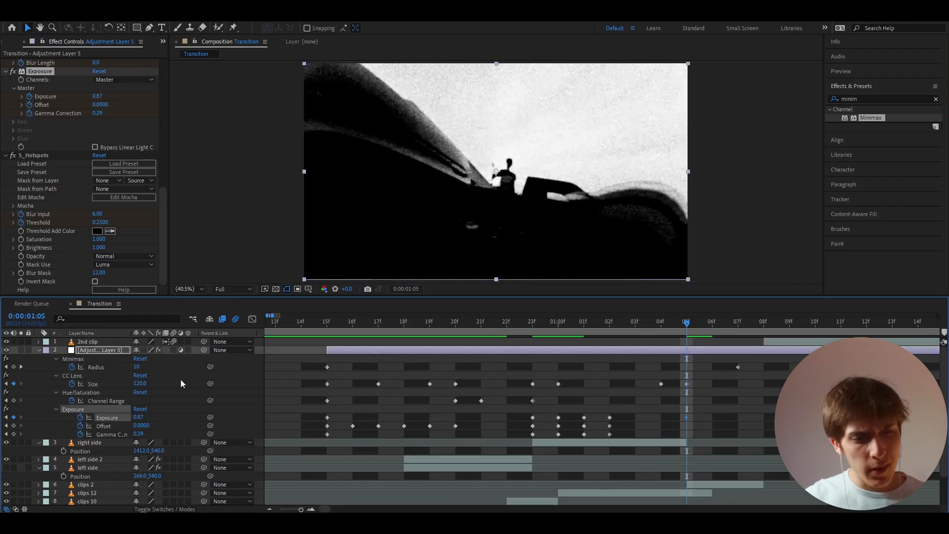
left_click(138, 434)
type("0.")
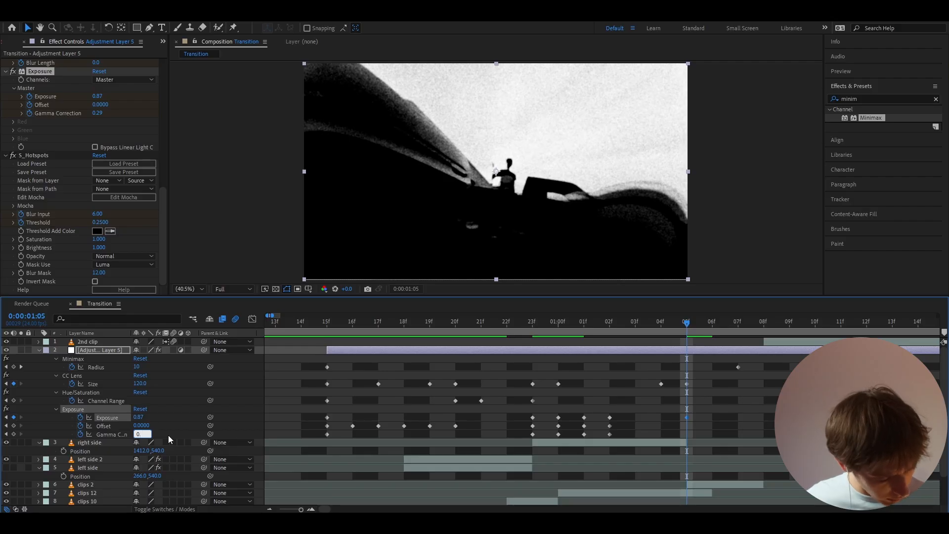
type("36")
key("Return")
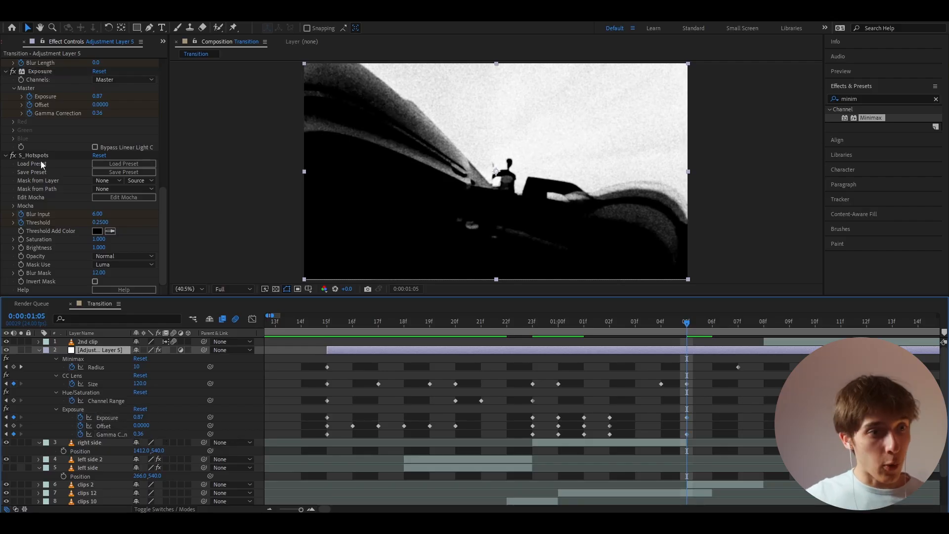
- Set the S_Hotspots Blur Input to 11 and Threshold to 0.56 at 0:00:01:05
left_click(39, 156)
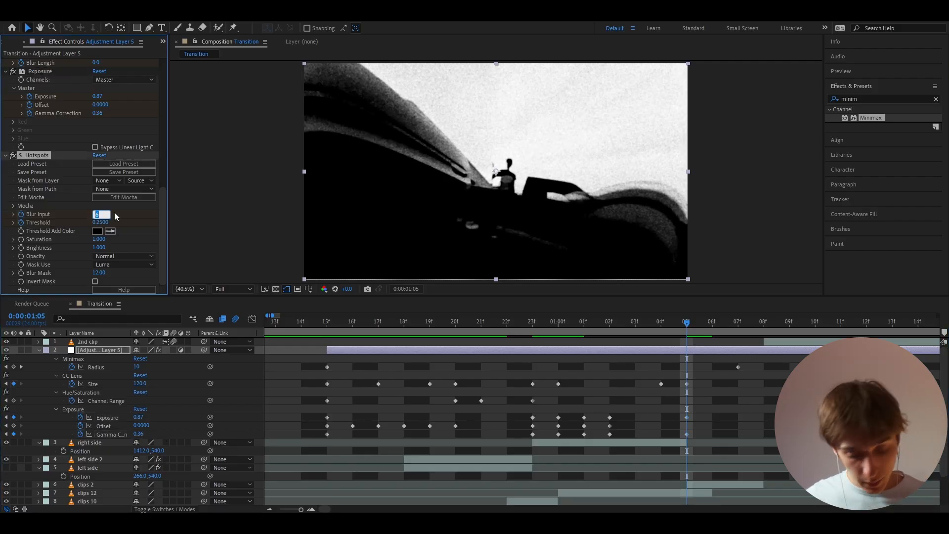
type("11")
key("Return")
left_click(96, 223)
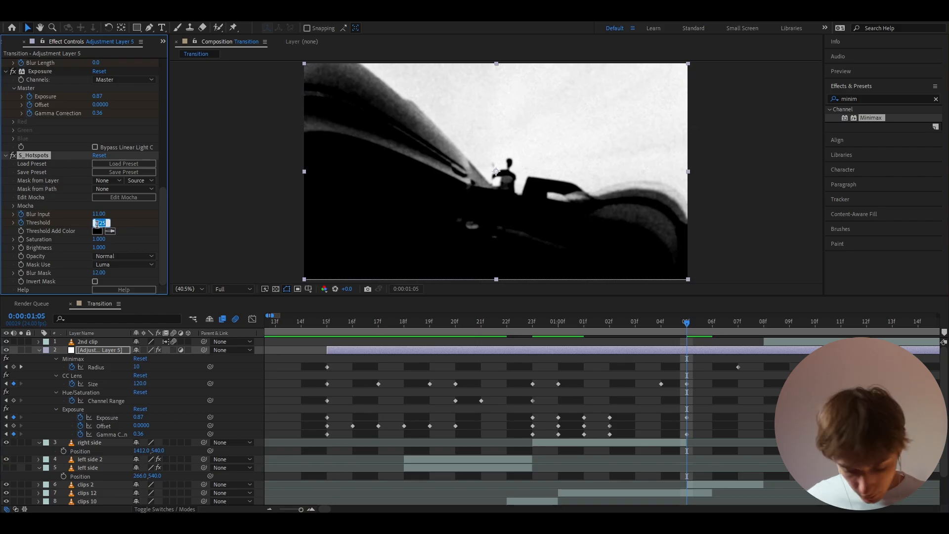
left_click(96, 223)
type("0.35")
key("Return")
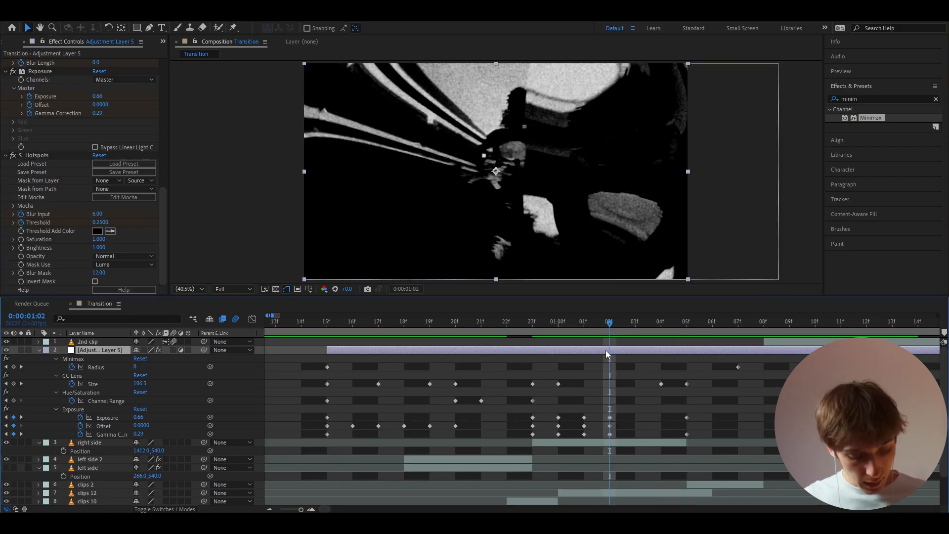
- Reveal all the adjustment layer's keyframed properties and set Gamma Correction to about 0.15 and Exposure to about 4.41 at 0:00:01:03
key("u")
key("u")
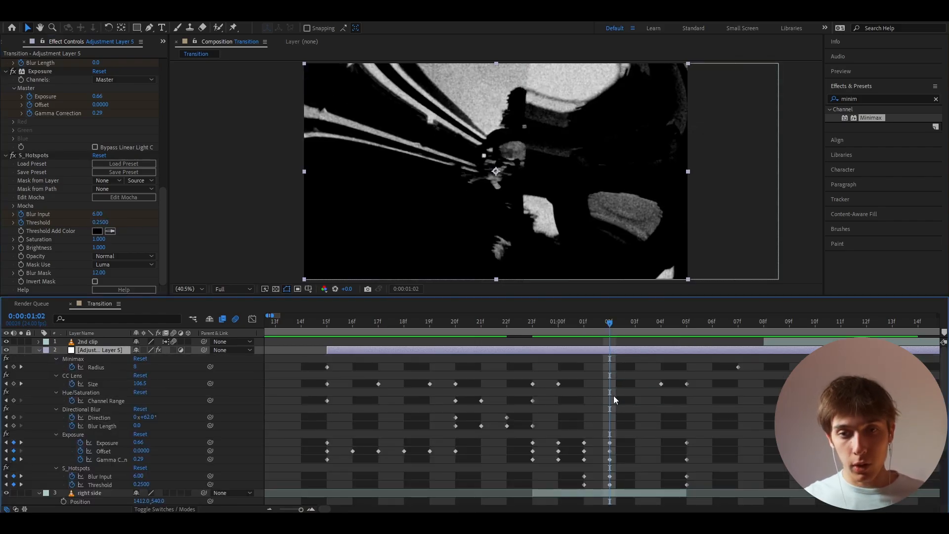
scroll(613, 396, "down", 2)
mouse_move(636, 322)
left_mouse_down()
mouse_move(678, 322)
mouse_move(612, 331)
mouse_move(624, 330)
left_mouse_up()
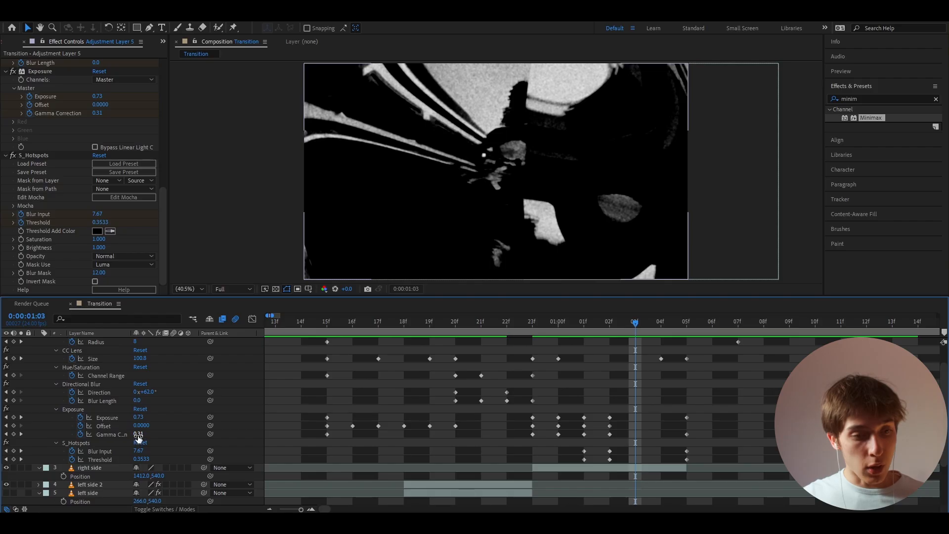
left_click_drag(136, 435, 131, 436)
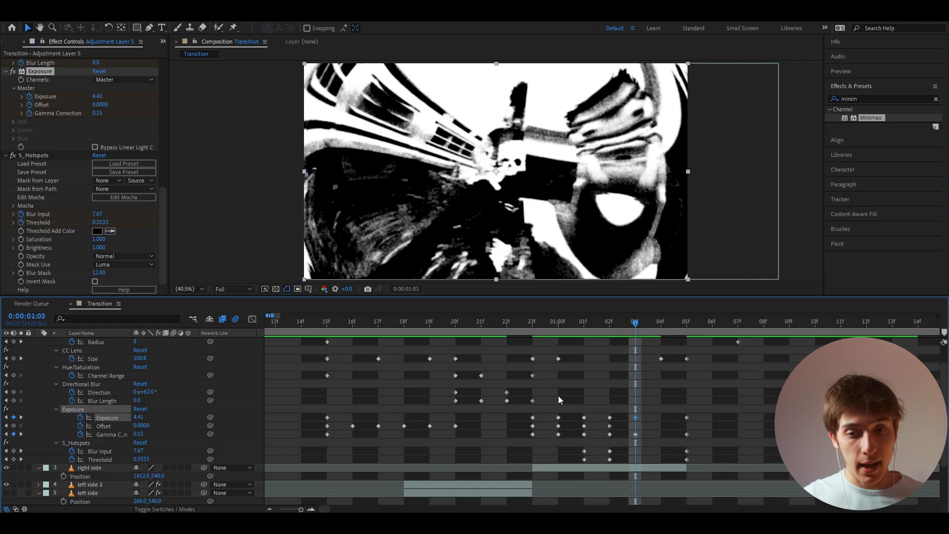
- Set the adjustment layer's Exposure to about 0.78 and Gamma Correction to about 0.19 at 0:00:01:04
left_click(652, 322)
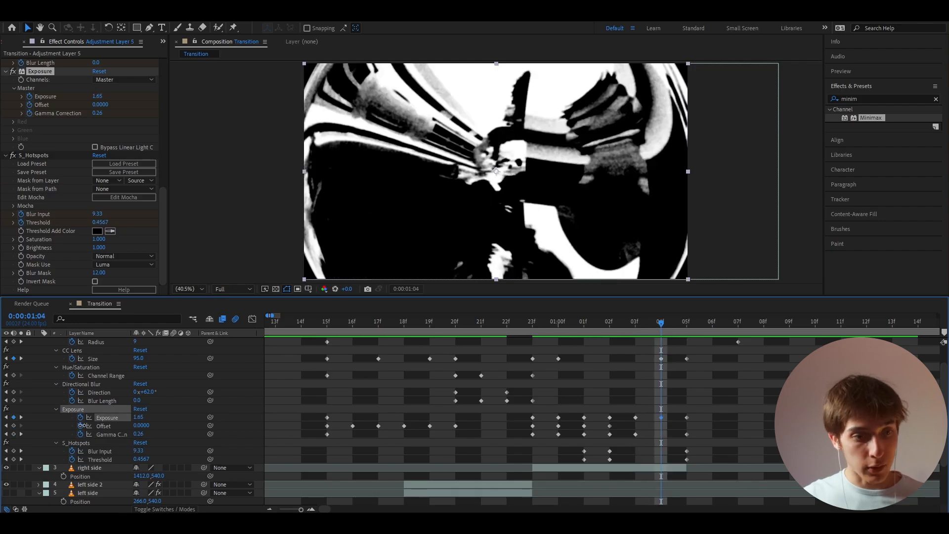
left_click_drag(82, 425, 40, 430)
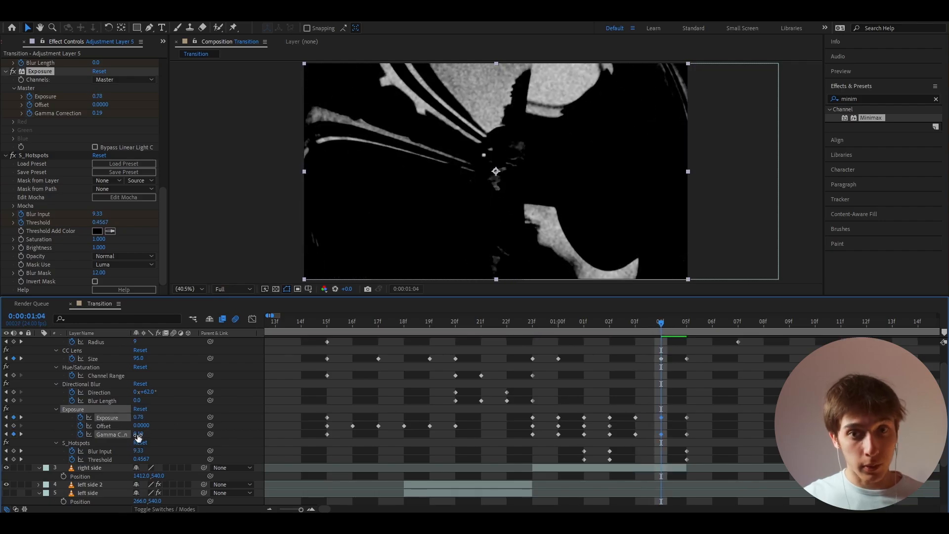
left_click_drag(660, 321, 559, 337)
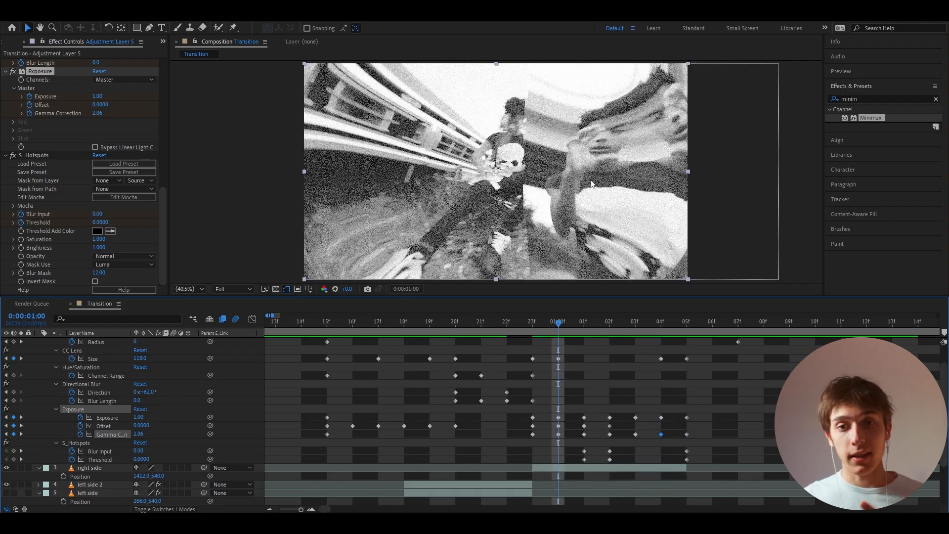
- Set the Hue/Saturation effect's Master Saturation to 0 at 0:00:01:06
left_click_drag(564, 330, 705, 324)
left_click(710, 388)
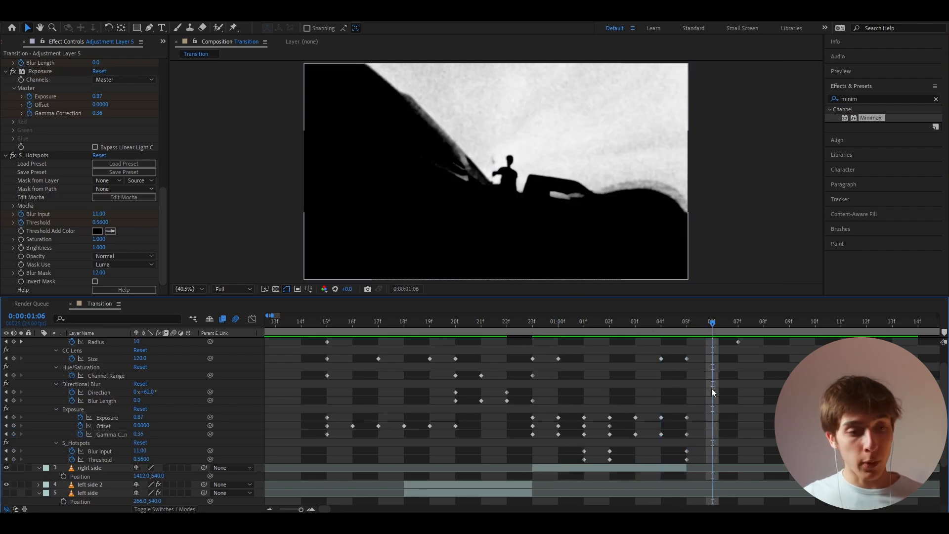
scroll(711, 388, "up", 1)
scroll(40, 190, "up", 8)
scroll(18, 99, "up", 3)
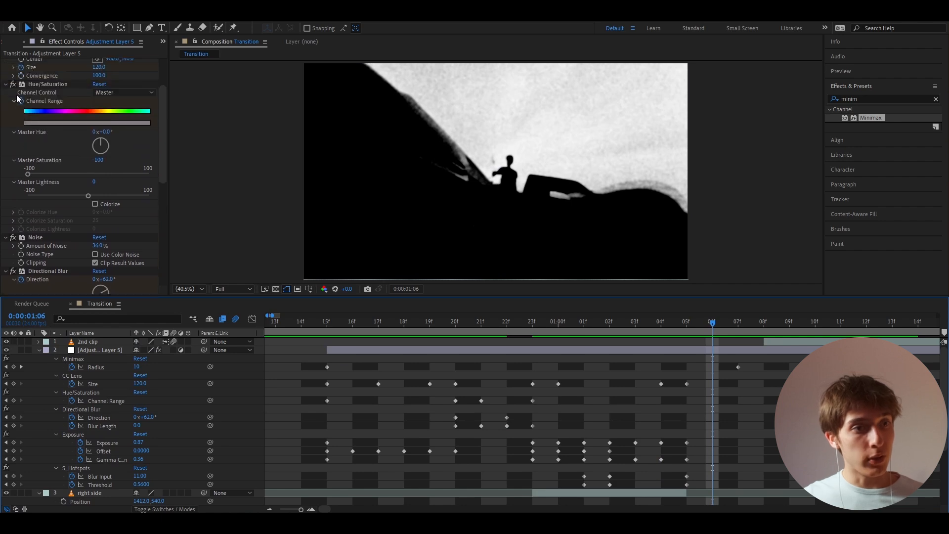
left_click(95, 161)
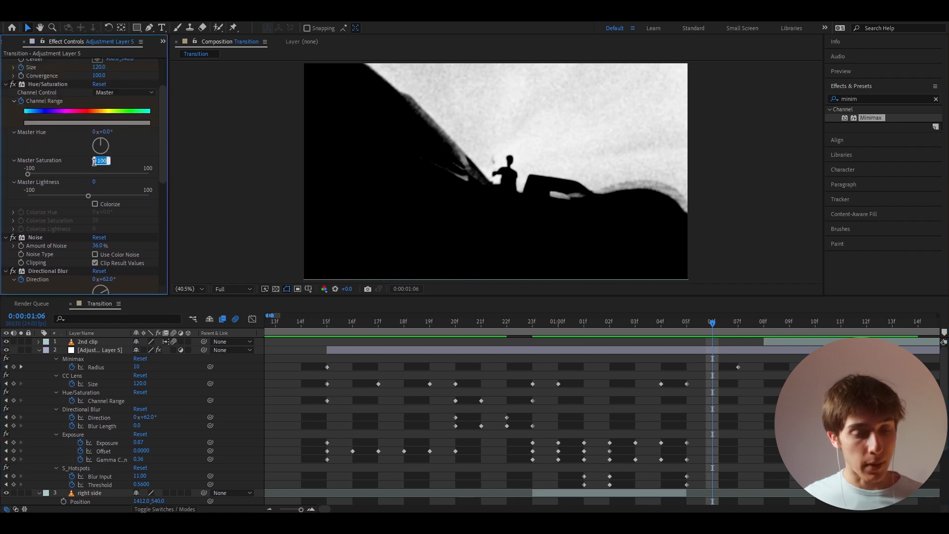
type("0")
key("Return")
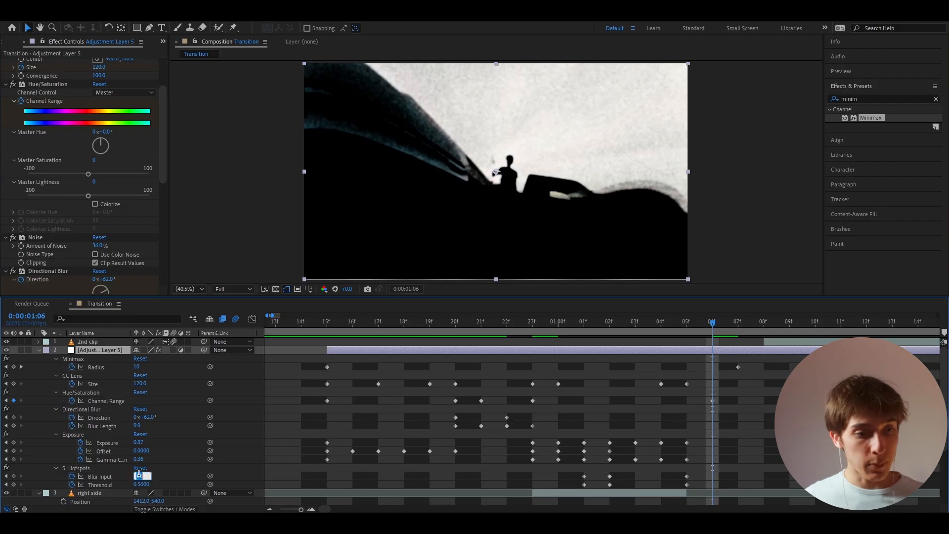
- Set the S_Hotspots Blur Input and Threshold to 0, Gamma Correction to 1 and Exposure to 0 at 0:00:01:06
key("Return")
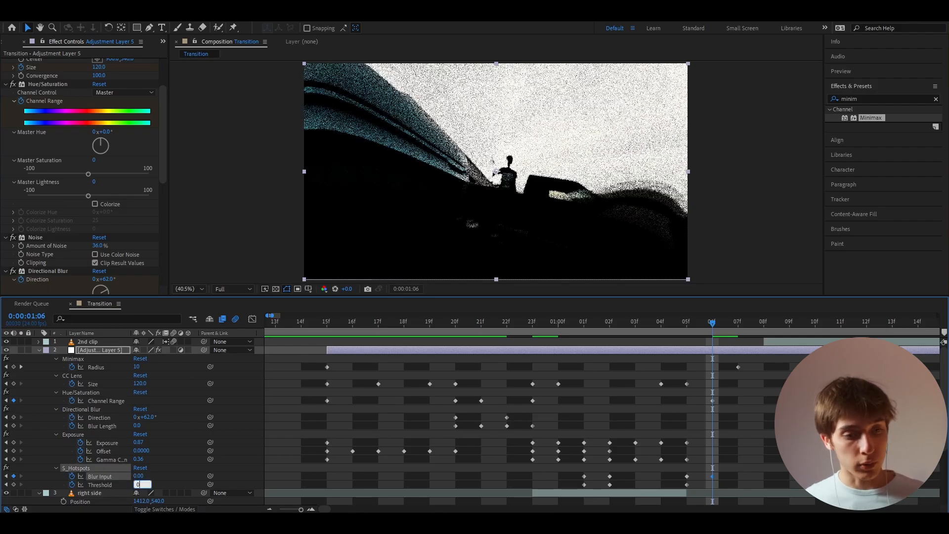
key("Return")
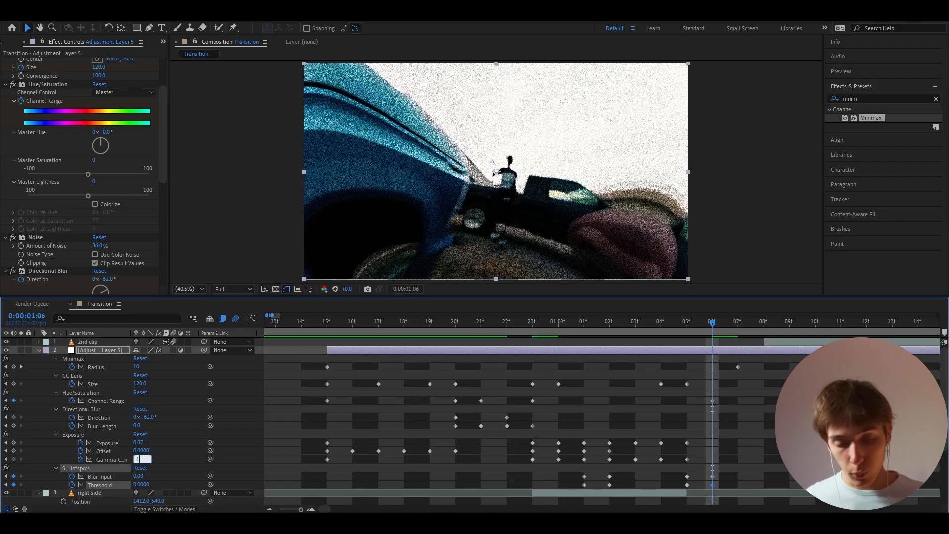
left_click(140, 442)
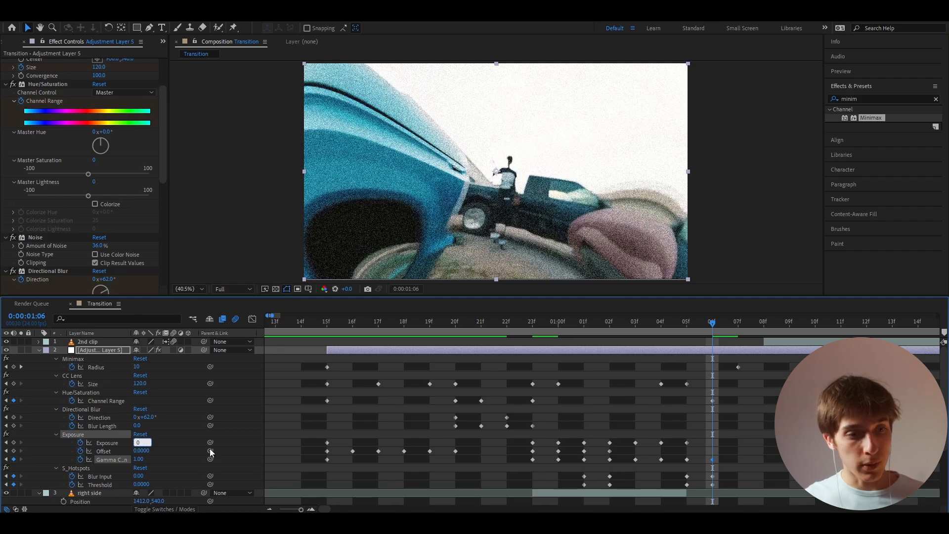
type("0")
key("Return")
- Keyframe the Noise effect's Amount of Noise, keeping 36% at 0:00:01:05 and setting it to 0% at 0:00:01:06
key("Page_Up")
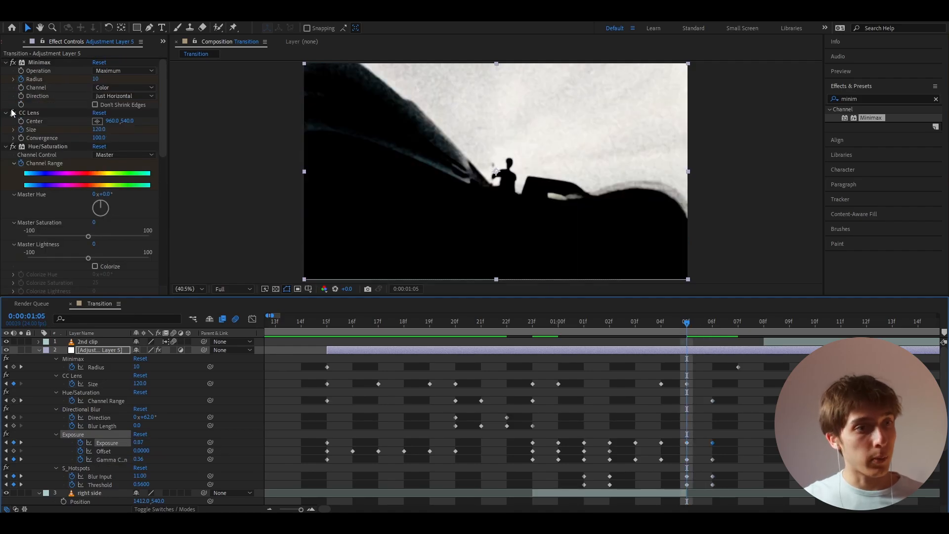
scroll(19, 153, "down", 6)
left_click(20, 154)
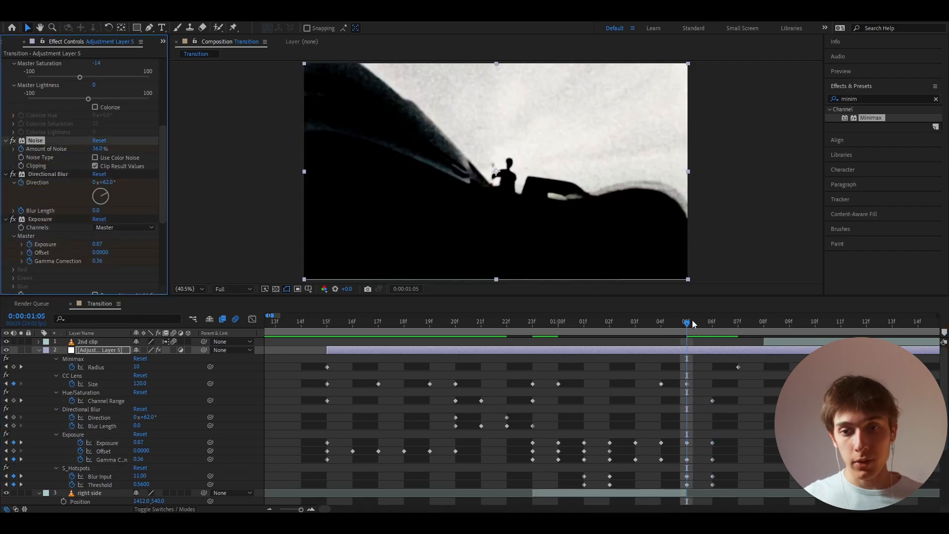
left_click_drag(693, 322, 711, 324)
left_click(720, 357)
left_click(100, 149)
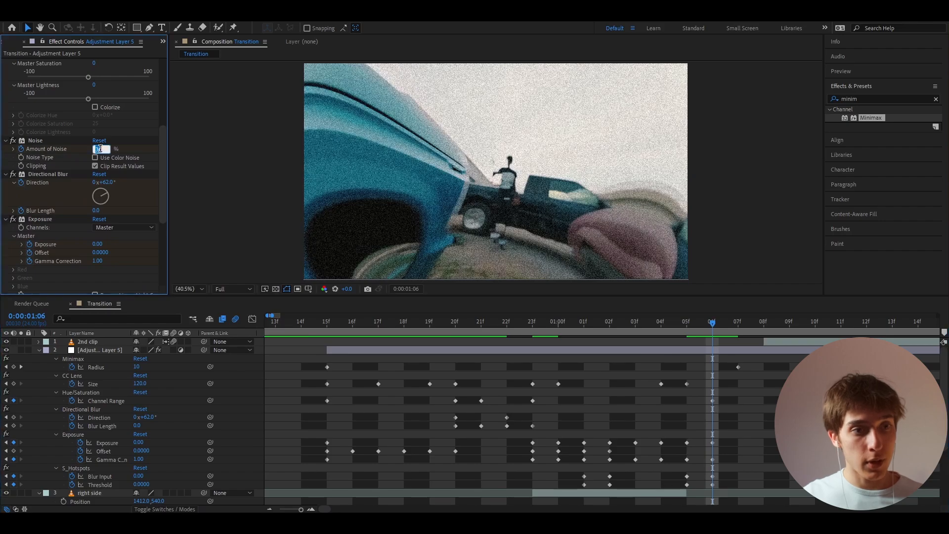
key("Return")
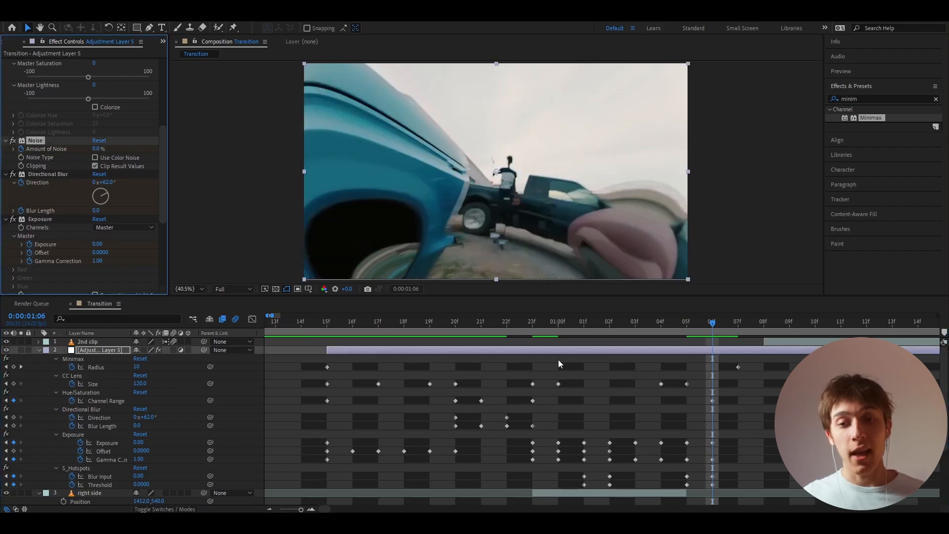
- Split the adjustment layer at 0:00:01:07 and delete the part after the cut
left_click_drag(714, 328, 740, 328)
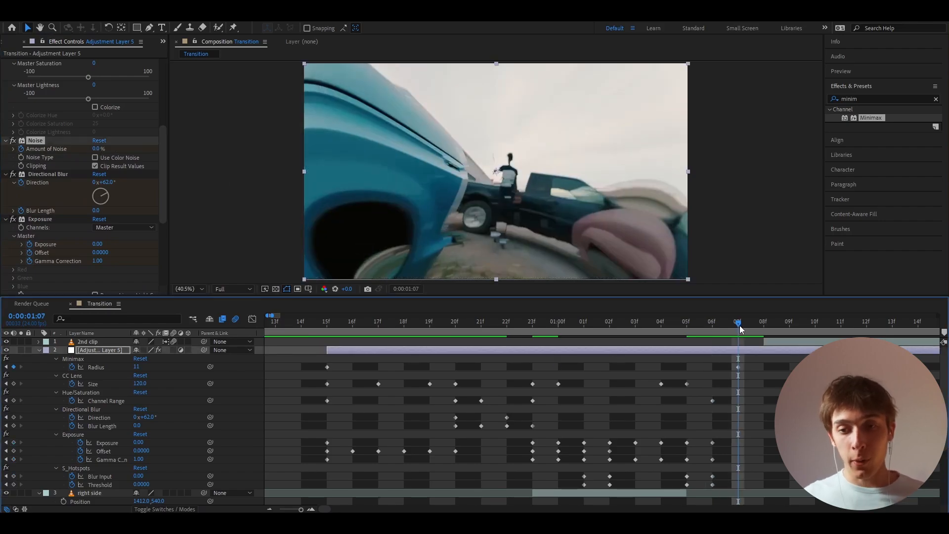
key("ctrl+shift+d")
key("Delete")
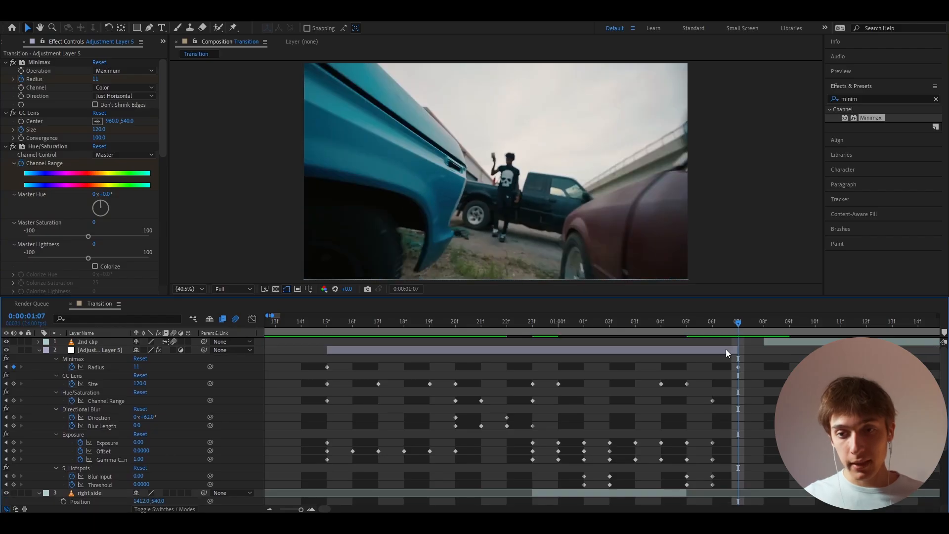
- Create a new adjustment layer starting at 0:00:01:07 and apply the Invert effect to it
left_click(723, 350)
key("ctrl+alt+y")
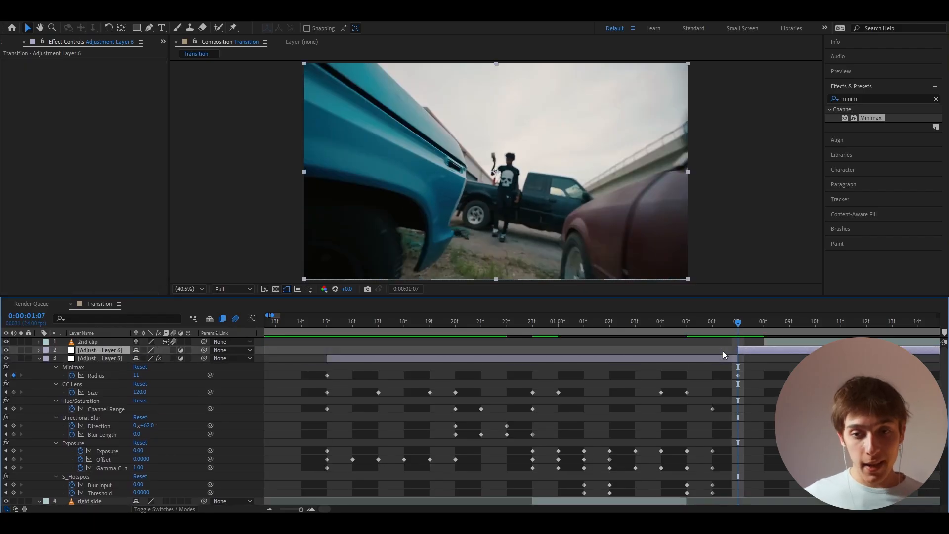
key("ctrl+space")
type("invert")
key("Return")
- Try a Glow effect with a Glow Radius of 187 on the new adjustment layer
key("ctrl+space")
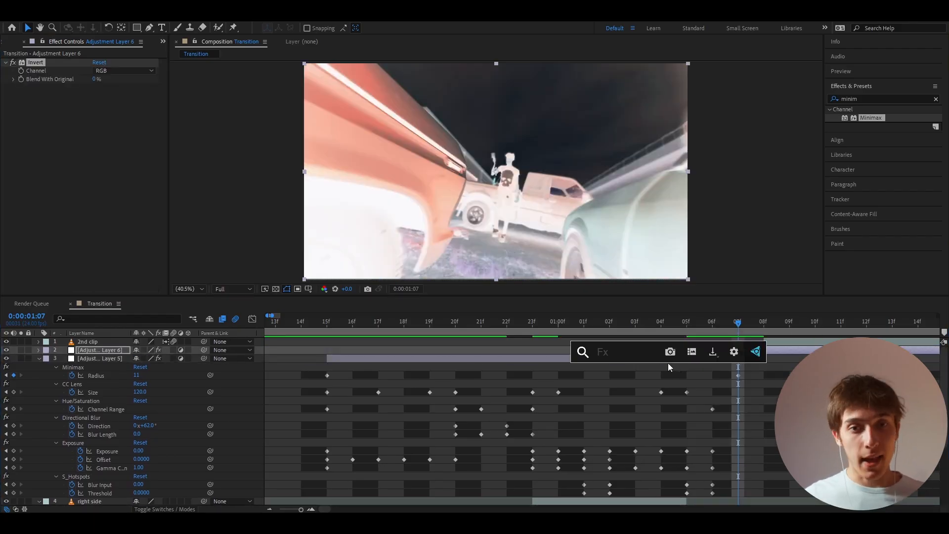
type("glow")
key("Return")
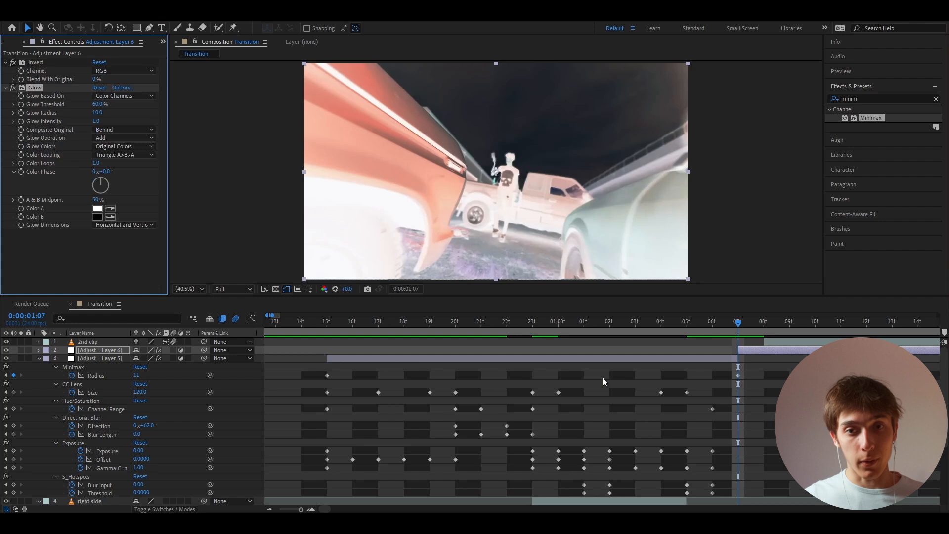
left_click_drag(137, 113, 184, 113)
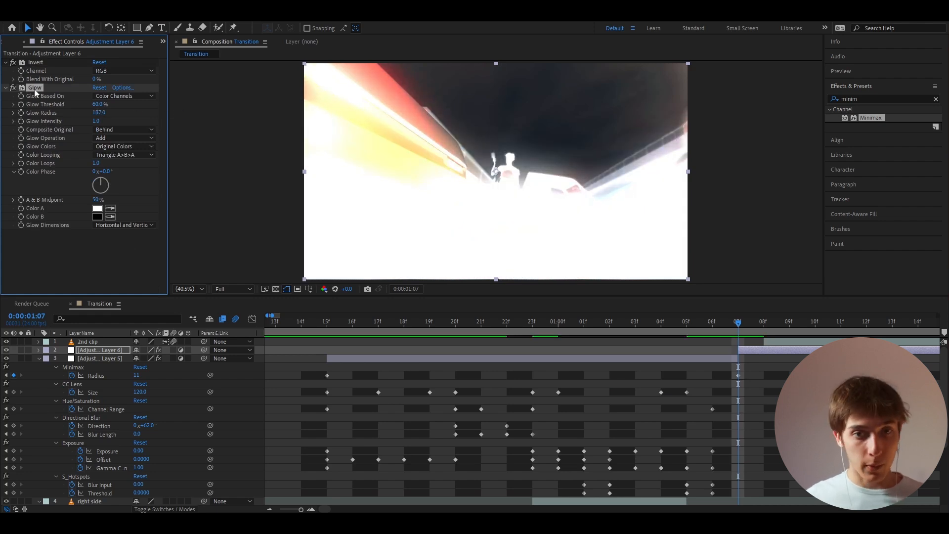
key("Delete")
- Apply Deep Glow 2 to the inverted adjustment layer and trim the layer to one frame, ending where the 2nd clip starts
key("ctrl+space")
type("dee")
left_click(53, 124)
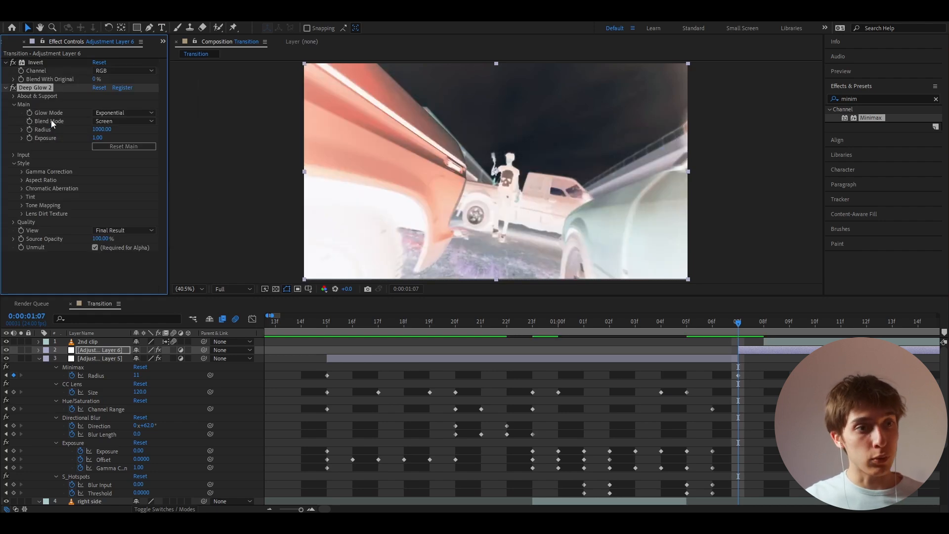
left_click(756, 325)
left_click(743, 324)
left_click(747, 349)
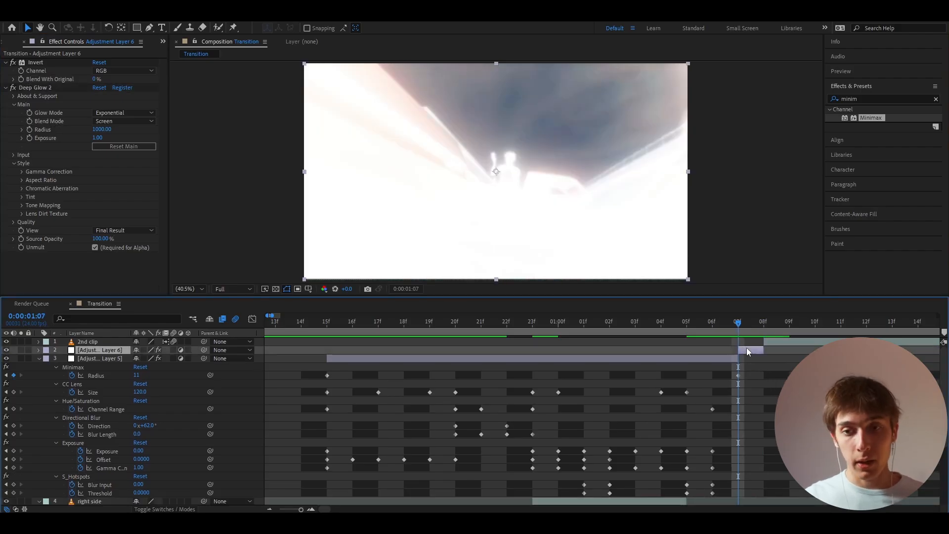
- Play and scrub through the transition to review the cuts and the keyframed effects
scroll(742, 353, "down", 2)
left_click(707, 380)
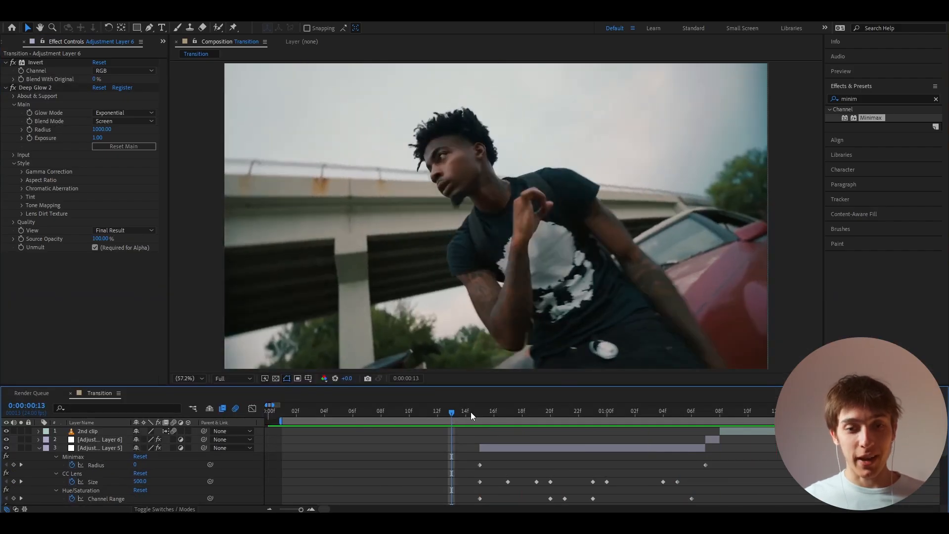
left_click_drag(471, 411, 432, 424)
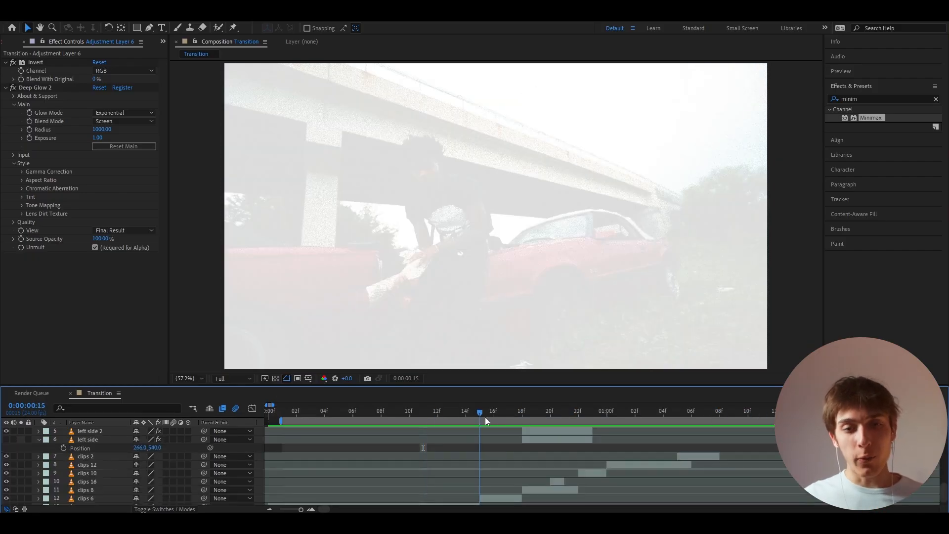
left_click_drag(485, 417, 550, 425)
left_click_drag(469, 434, 433, 438)
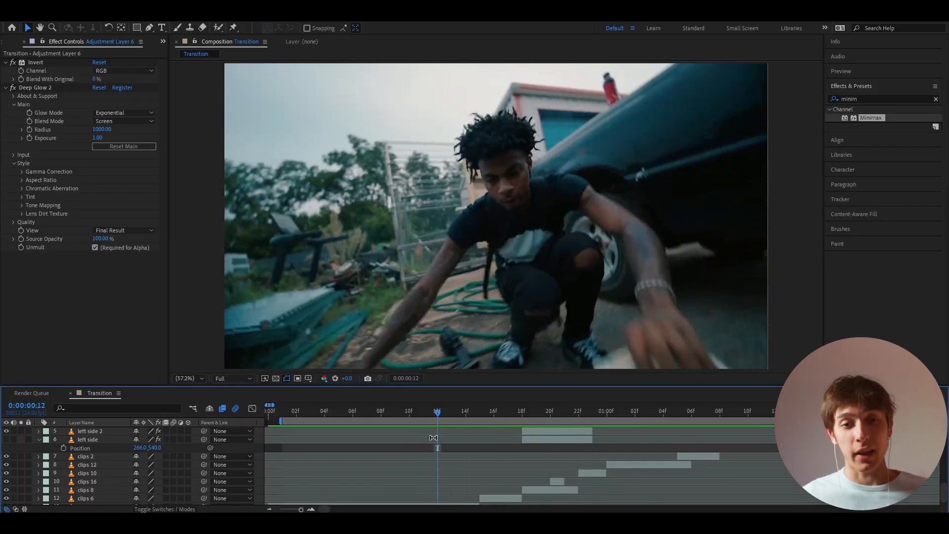
key("space")
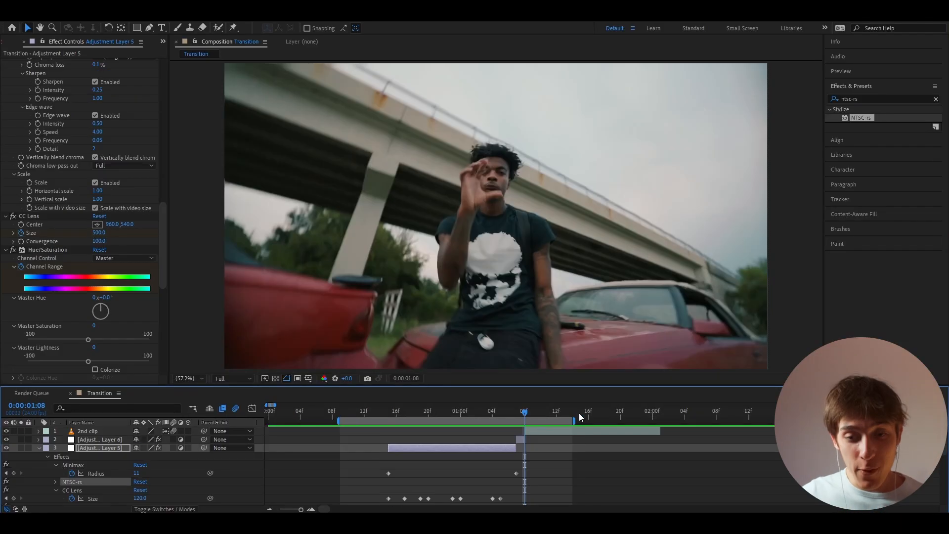
- Extend the work area to the end of the 2nd clip and add an adjustment layer above that clip, starting at 0:00:01:08
left_click_drag(574, 420, 648, 421)
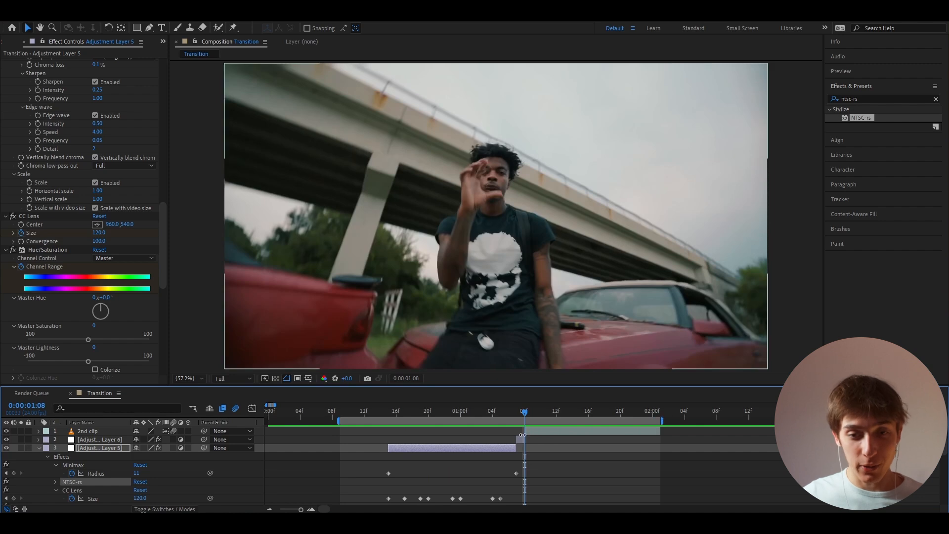
left_click(524, 435)
key("ctrl+alt+y")
key("alt+[")
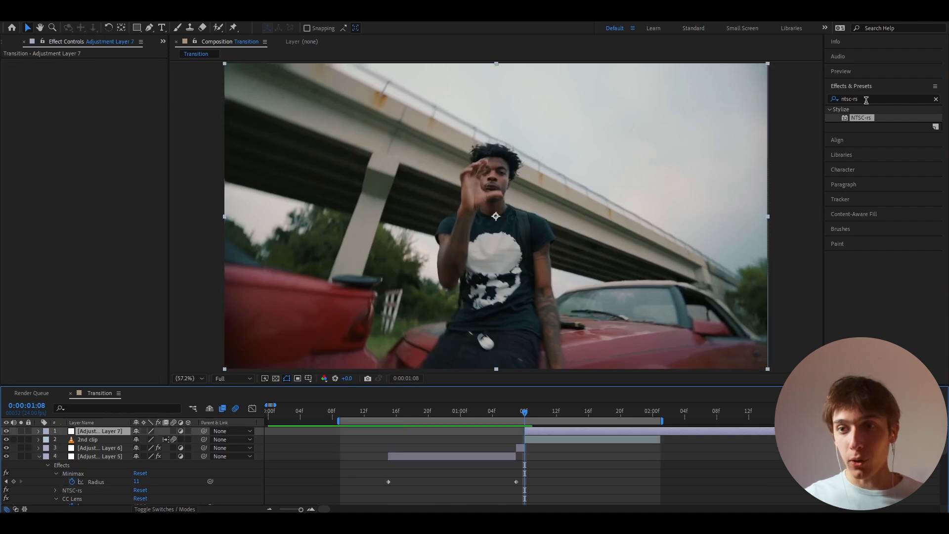
- Apply the Flash Shake preset from the Impact Presets user folder to the new adjustment layer above the 2nd clip
key("BackSpace")
key("BackSpace")
key("BackSpace")
key("BackSpace")
key("BackSpace")
key("BackSpace")
key("BackSpace")
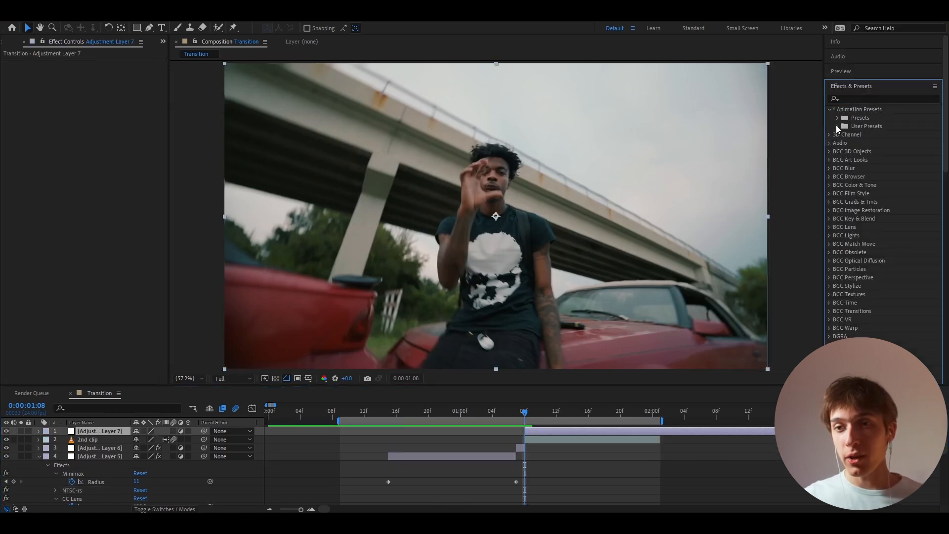
left_click(837, 126)
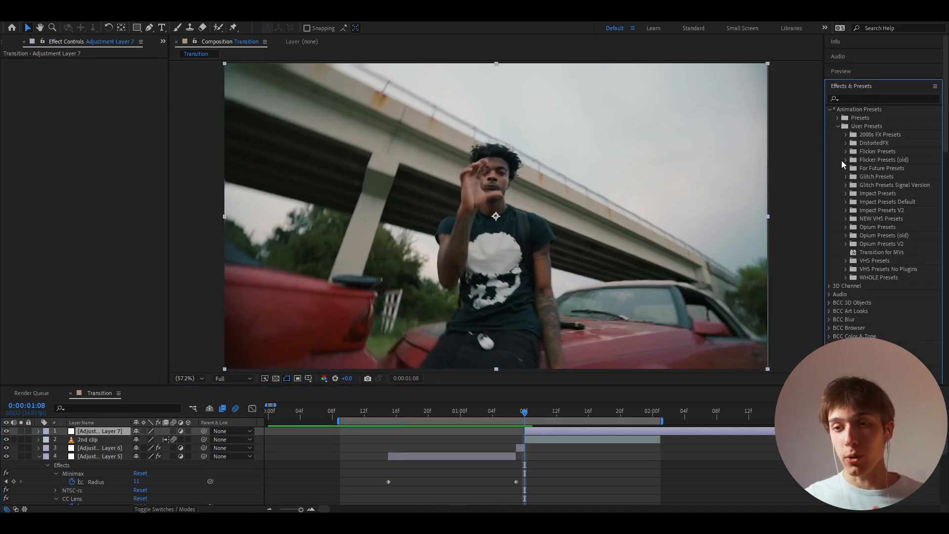
left_click(845, 193)
scroll(855, 203, "down", 4)
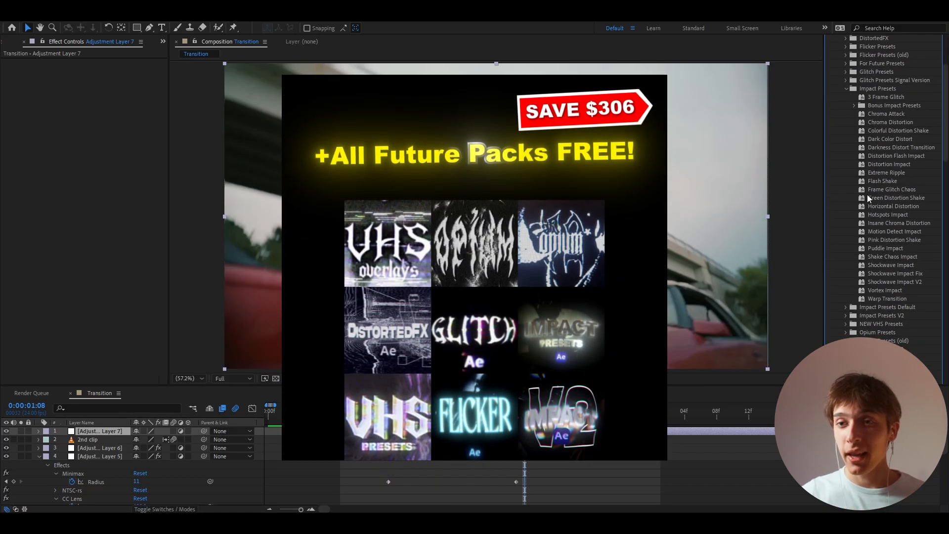
left_click_drag(883, 180, 528, 431)
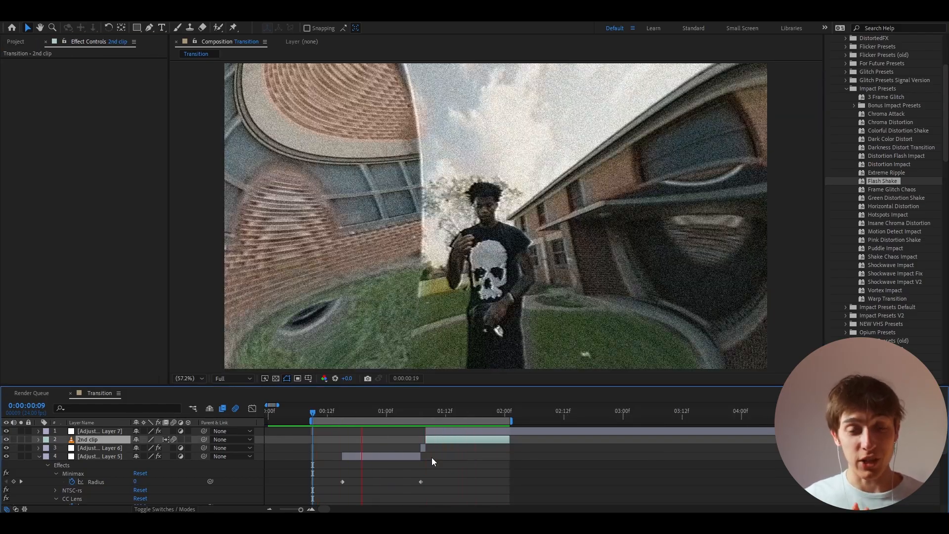
- Play the 2nd clip from its start to review the Flash Shake impact
key("space")
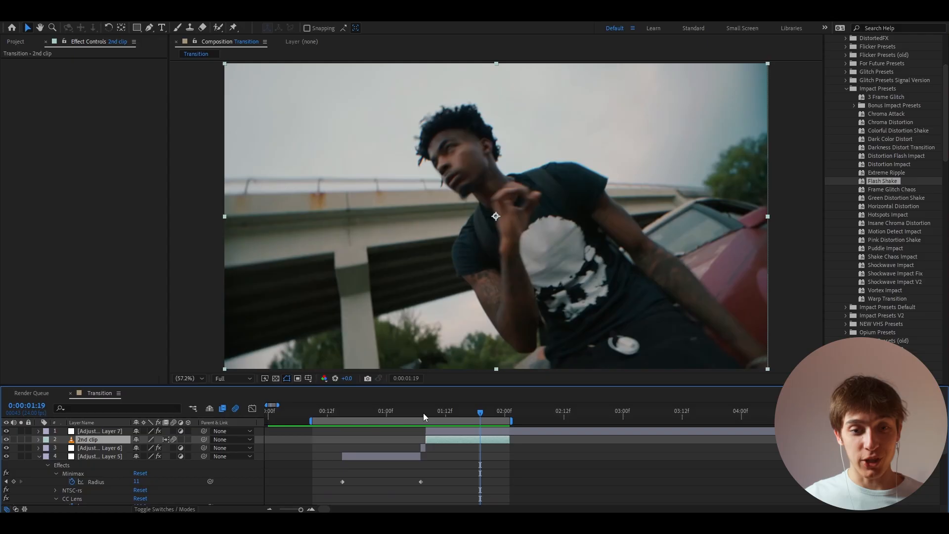
left_click(423, 414)
left_click(427, 413)
key("space")
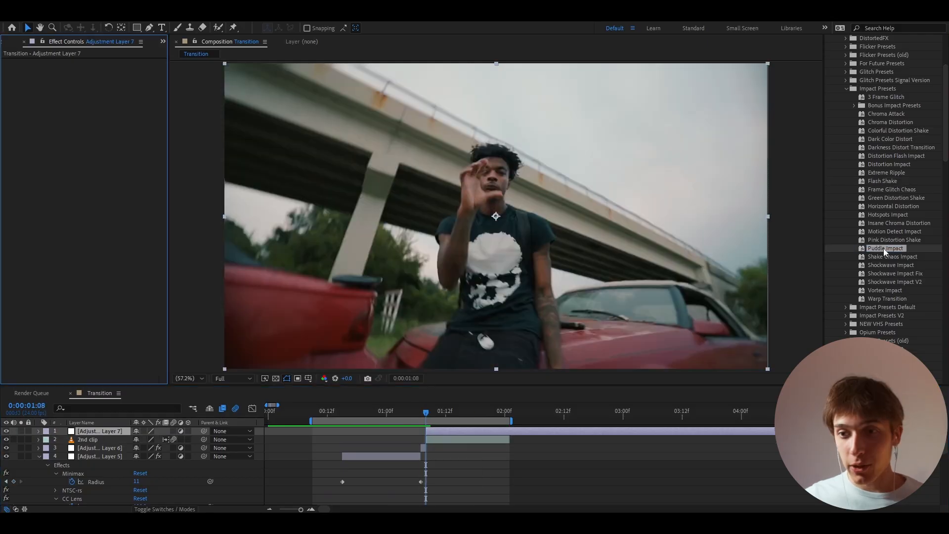
- Apply the Puddle Impact preset to the adjustment layer above the 2nd clip
left_click_drag(884, 249, 432, 420)
left_click(430, 439)
key("=")
- Add another adjustment layer starting at 0:00:01:08 and apply the Insane Chroma Distortion preset to it
left_click(441, 412)
left_click(439, 431)
key("ctrl+alt+y")
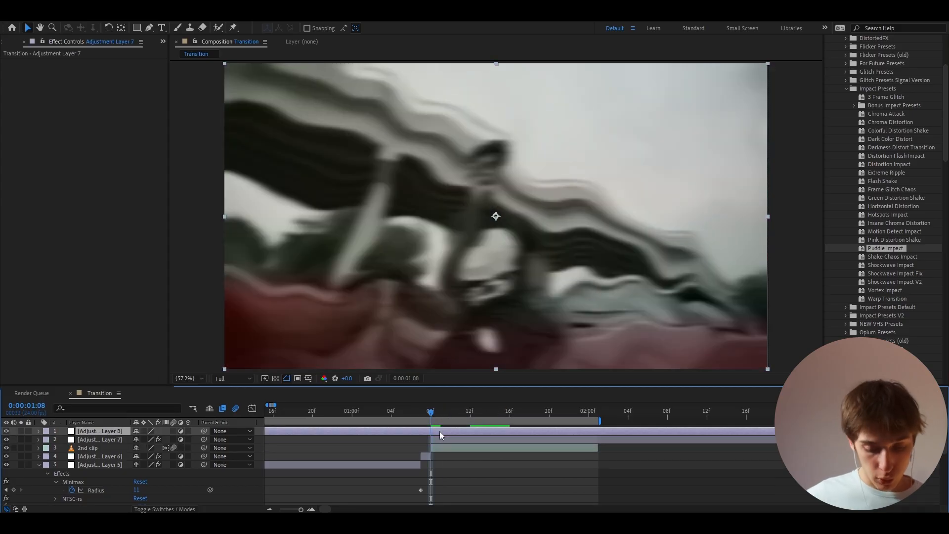
left_click_drag(911, 225, 853, 236)
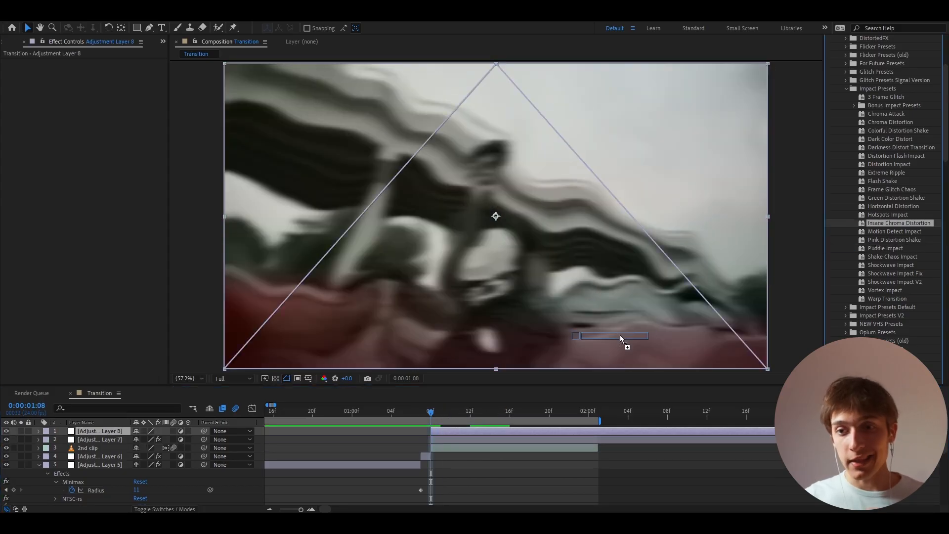
left_click_drag(622, 339, 438, 431)
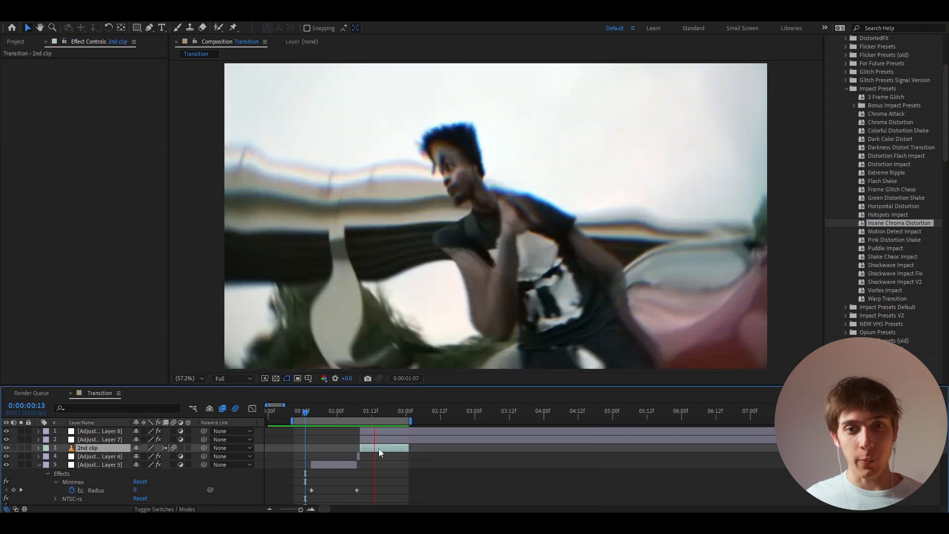